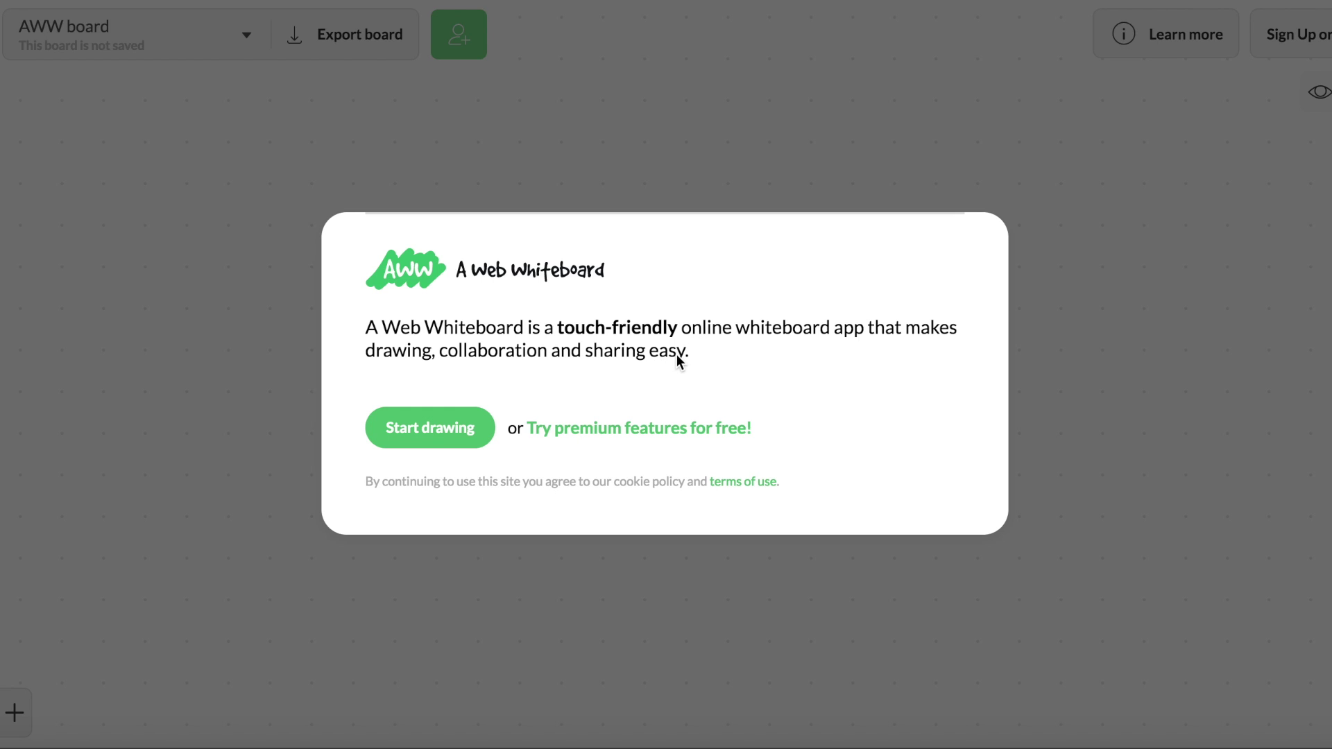
Draw a black freehand squiggle and place a duplicate of it up and to the right.
{"action": "left_click", "coordinate": [443, 432]}
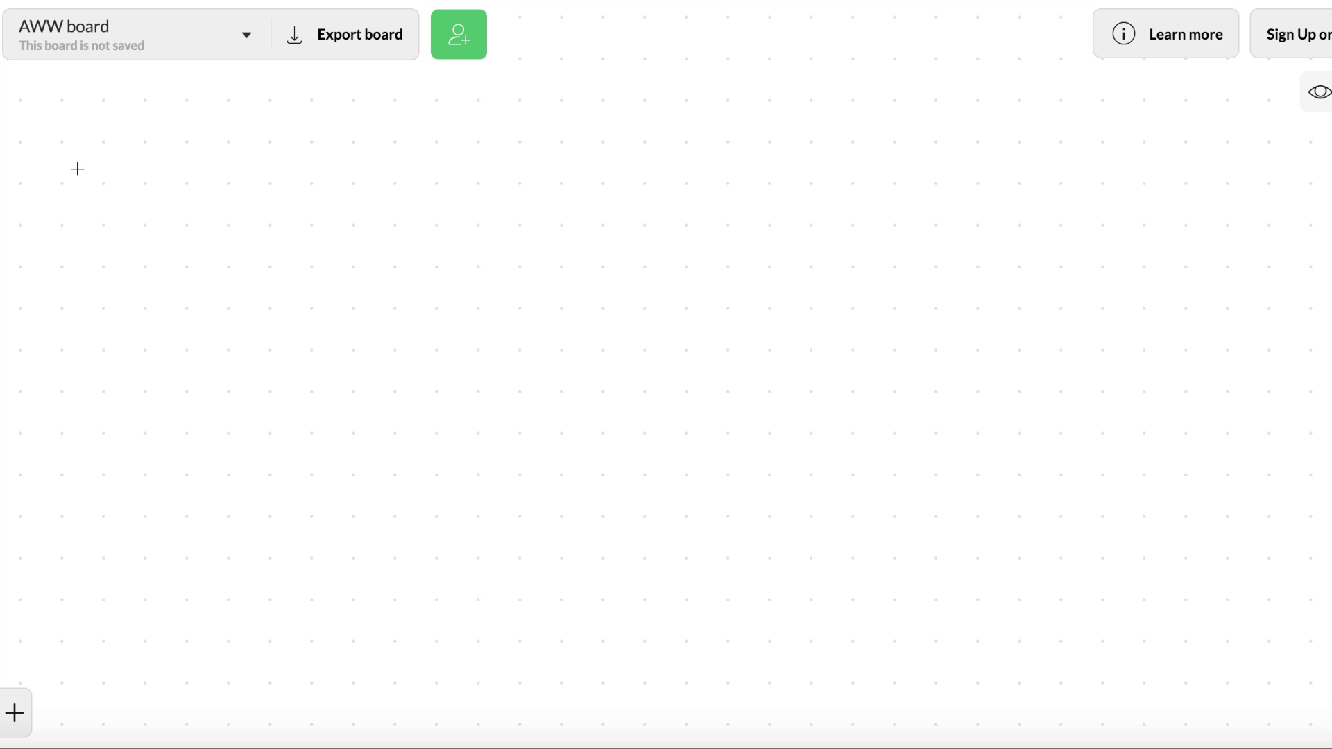
{"action": "mouse_move", "coordinate": [62, 166]}
{"action": "left_mouse_down"}
{"action": "mouse_move", "coordinate": [202, 179]}
{"action": "mouse_move", "coordinate": [121, 353]}
{"action": "mouse_move", "coordinate": [258, 269]}
{"action": "mouse_move", "coordinate": [347, 267]}
{"action": "mouse_move", "coordinate": [360, 170]}
{"action": "left_mouse_up"}
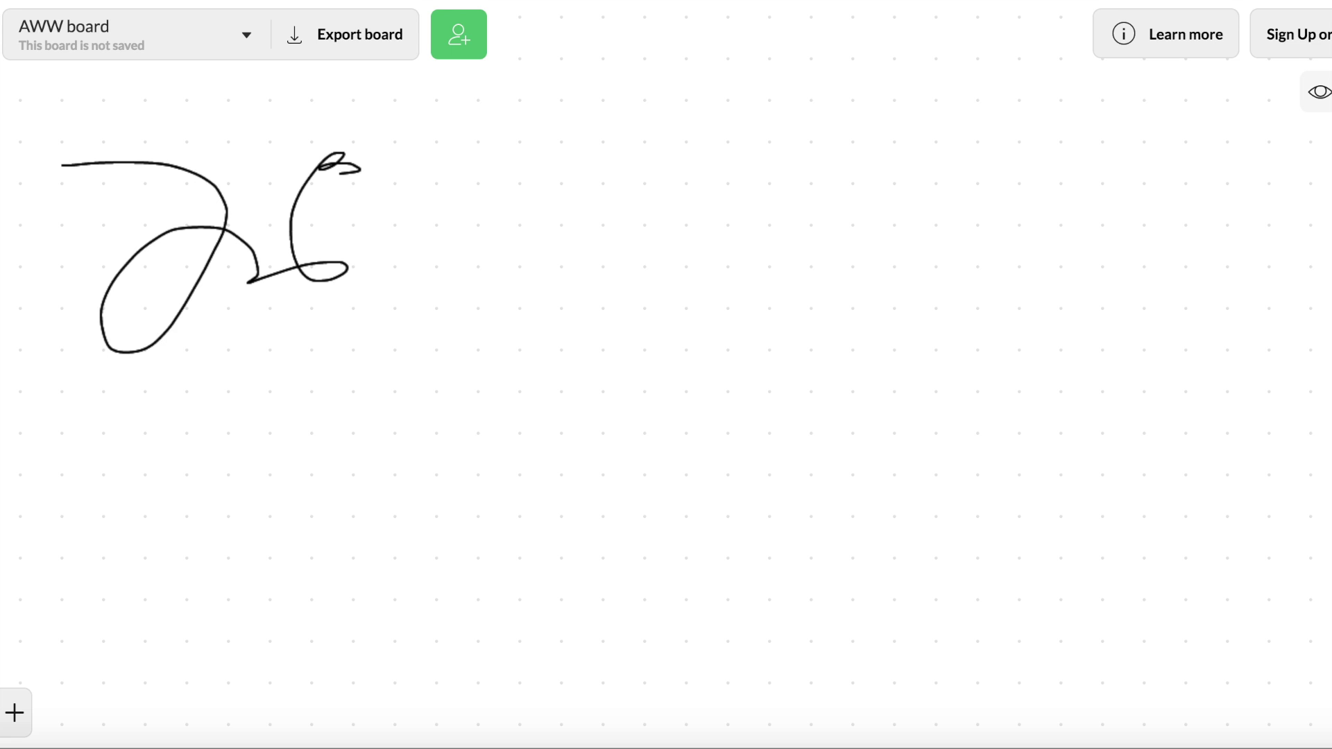
{"action": "mouse_move", "coordinate": [106, 163]}
{"action": "left_mouse_down"}
{"action": "mouse_move", "coordinate": [291, 230]}
{"action": "mouse_move", "coordinate": [449, 111]}
{"action": "mouse_move", "coordinate": [315, 165]}
{"action": "mouse_move", "coordinate": [274, 165]}
{"action": "left_mouse_up"}
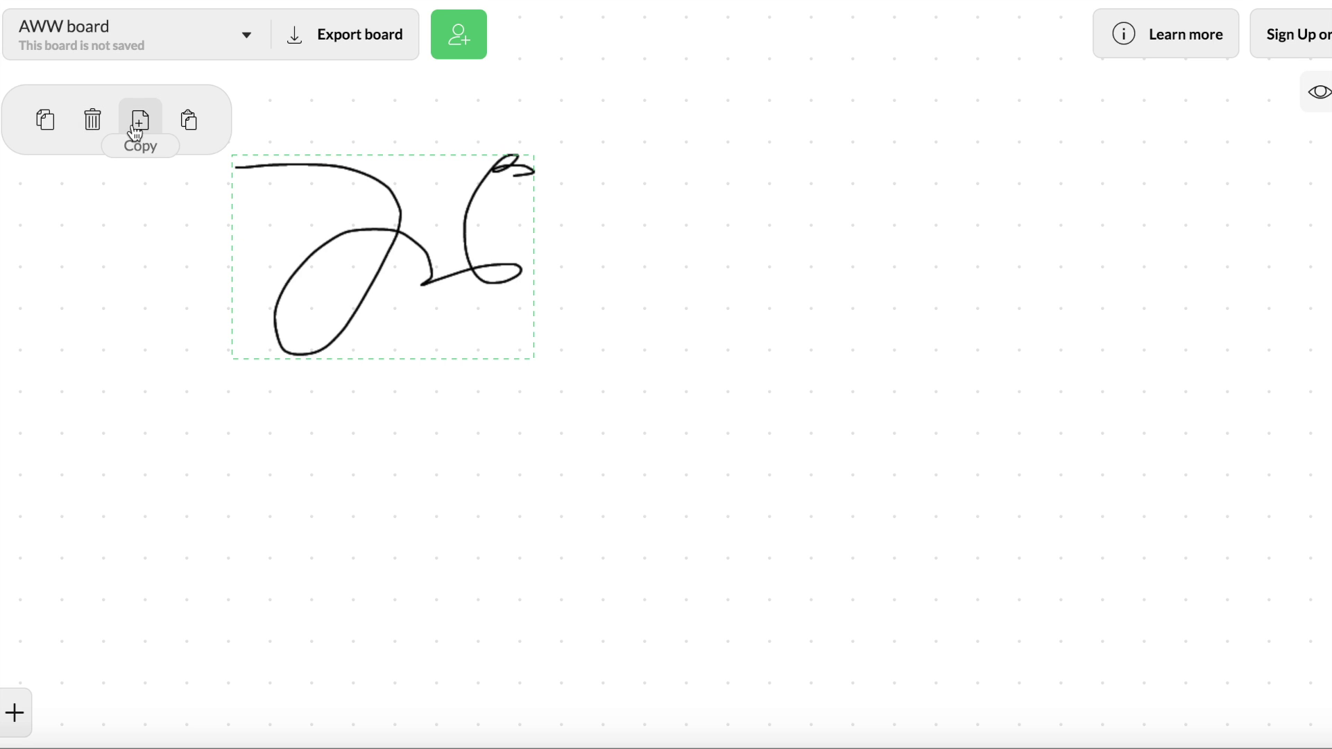
{"action": "left_click", "coordinate": [47, 120]}
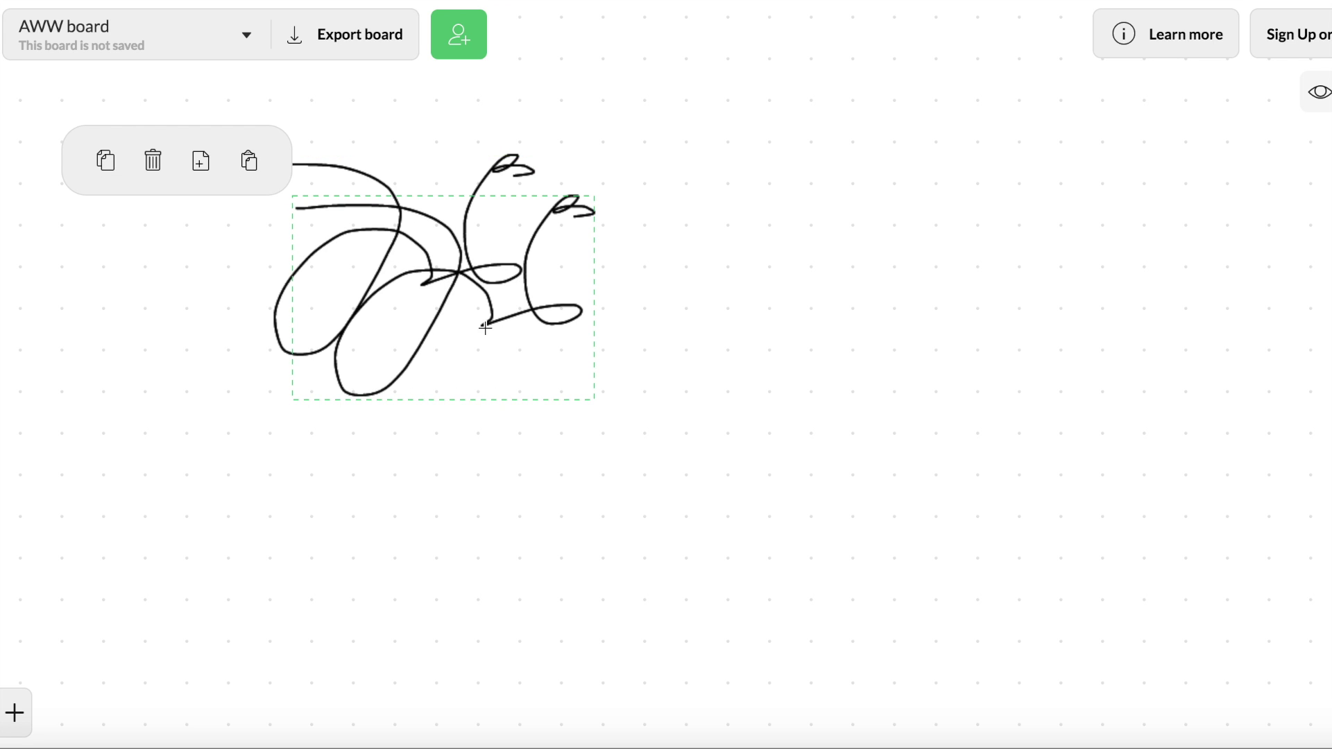
{"action": "mouse_move", "coordinate": [479, 292]}
{"action": "left_mouse_down"}
{"action": "mouse_move", "coordinate": [749, 120]}
{"action": "mouse_move", "coordinate": [788, 167]}
{"action": "left_mouse_up"}
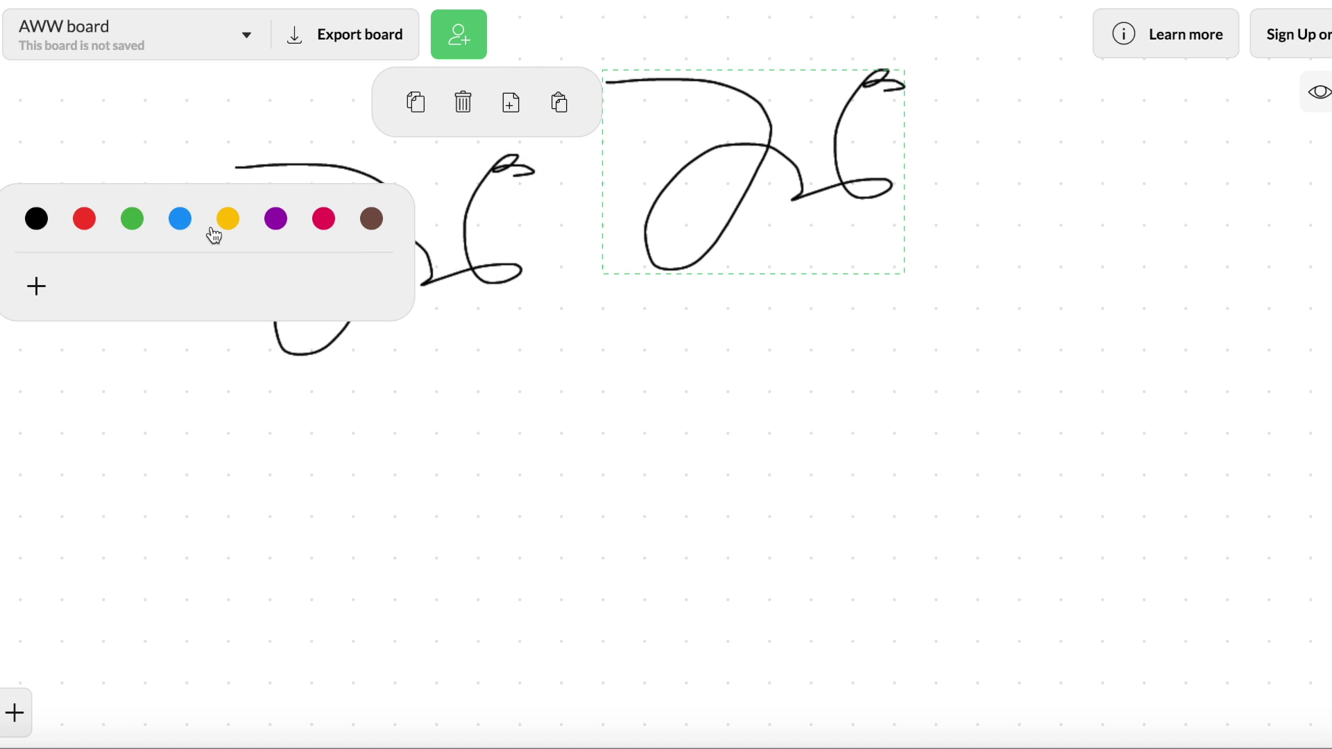
Draw a thin size-1 purple stroke, then a thick purple highlighter loop over the squiggles.
{"action": "left_click", "coordinate": [39, 271]}
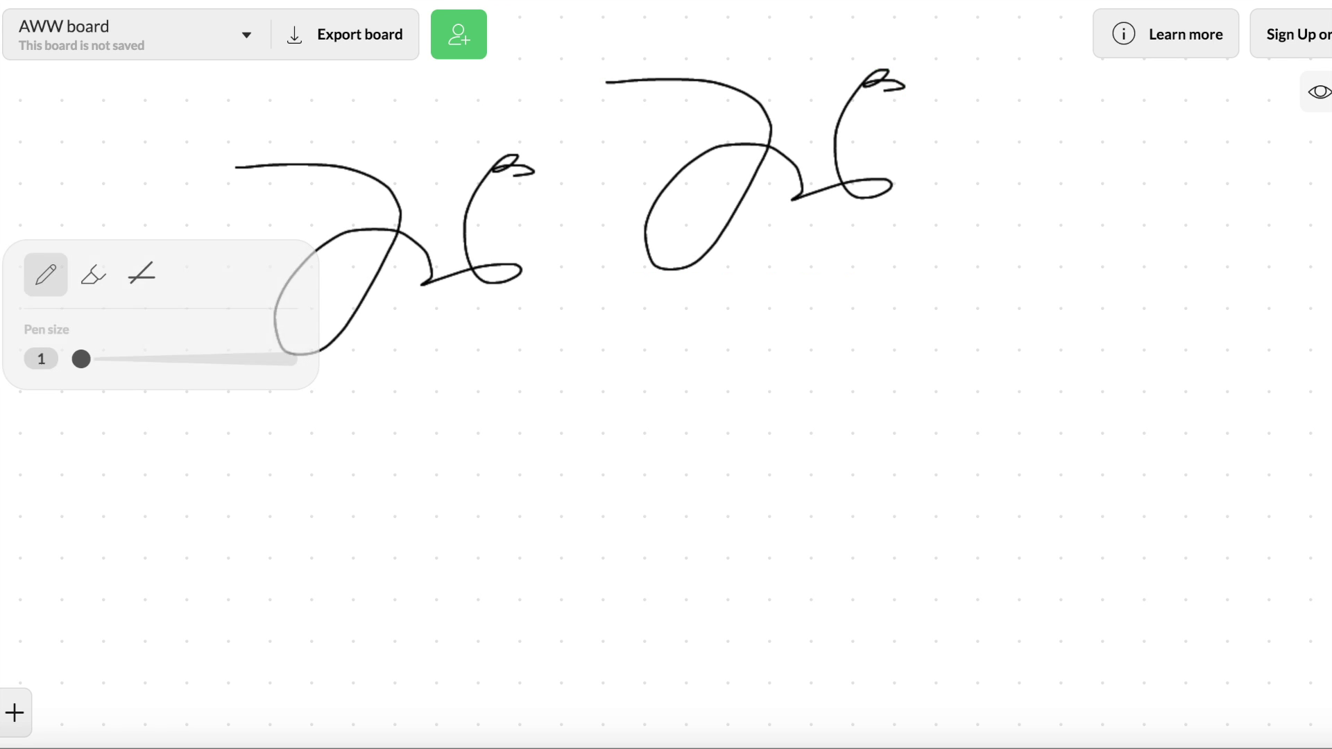
{"action": "left_click_drag", "start_coordinate": [81, 357], "coordinate": [69, 357]}
{"action": "mouse_move", "coordinate": [236, 161]}
{"action": "left_mouse_down"}
{"action": "mouse_move", "coordinate": [374, 182]}
{"action": "mouse_move", "coordinate": [303, 132]}
{"action": "mouse_move", "coordinate": [216, 217]}
{"action": "mouse_move", "coordinate": [187, 219]}
{"action": "left_mouse_up"}
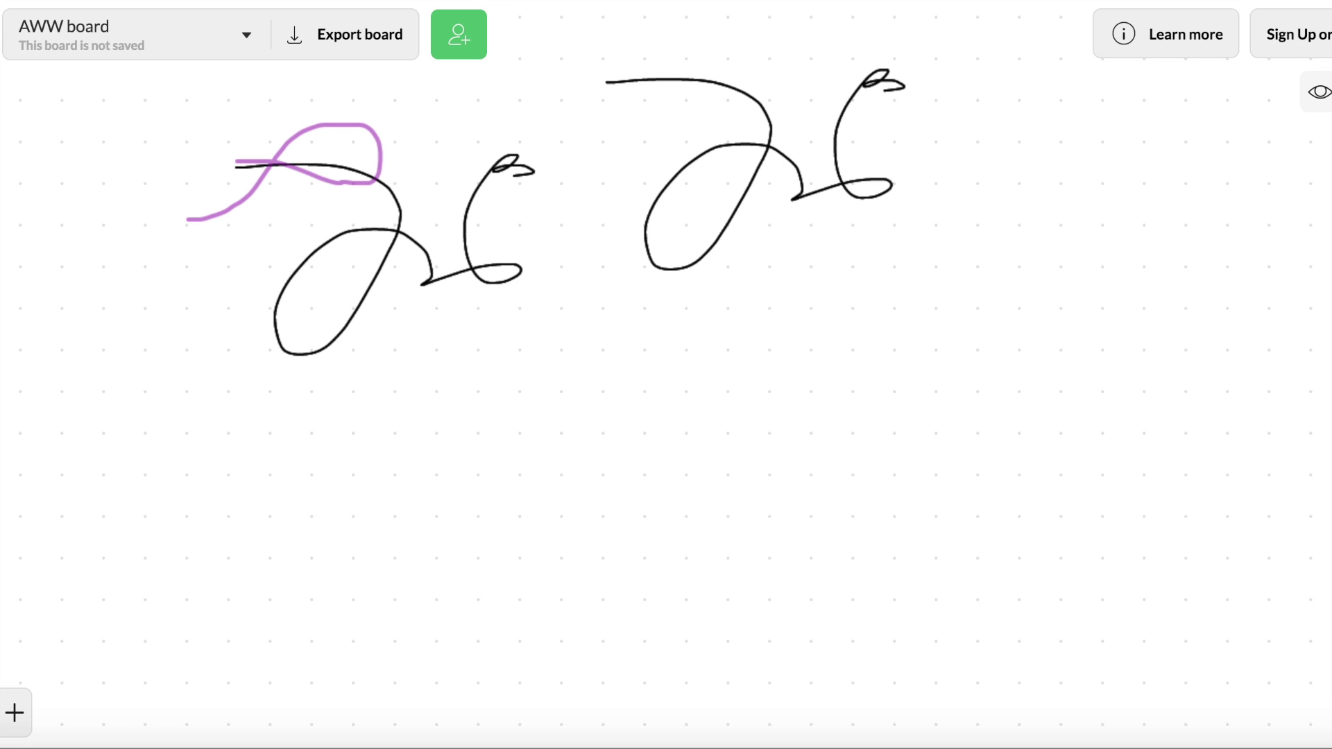
{"action": "left_click", "coordinate": [1, 274]}
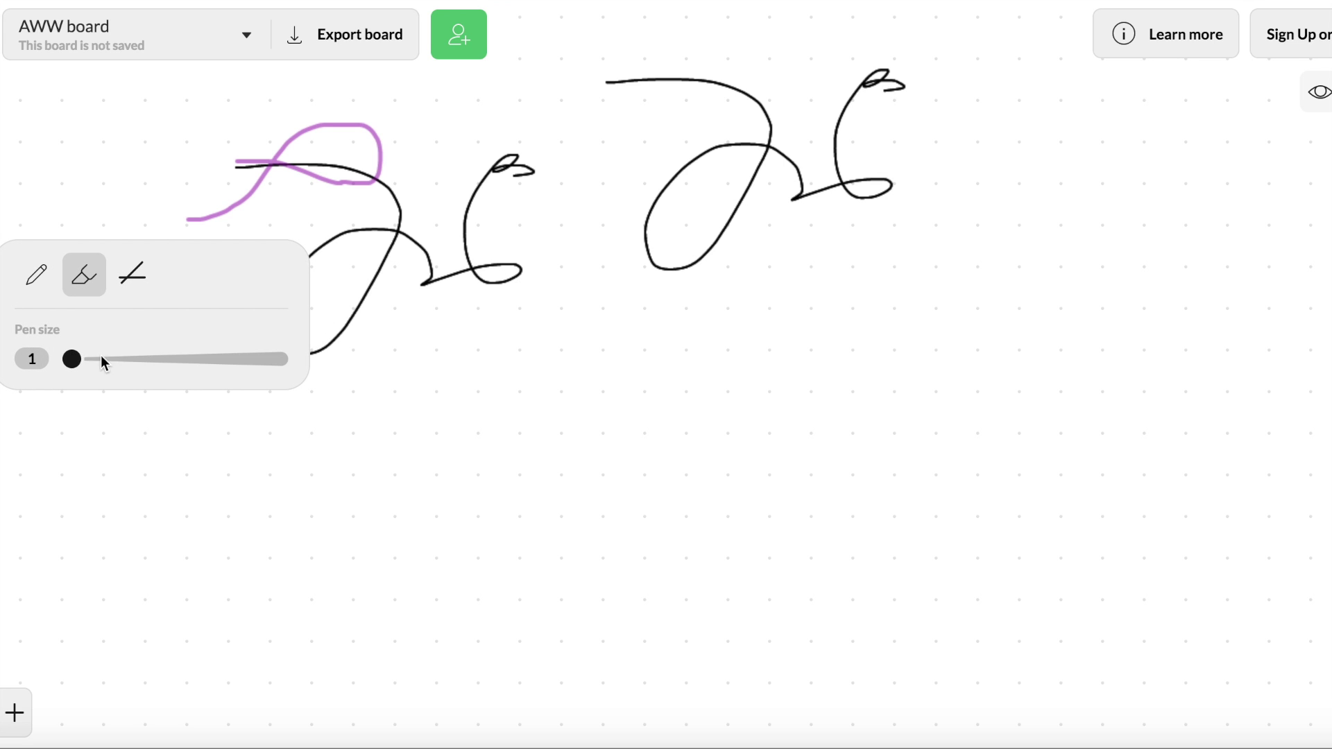
{"action": "left_click_drag", "start_coordinate": [168, 359], "coordinate": [187, 369]}
{"action": "mouse_move", "coordinate": [116, 166]}
{"action": "left_mouse_down"}
{"action": "mouse_move", "coordinate": [188, 220]}
{"action": "mouse_move", "coordinate": [87, 255]}
{"action": "left_mouse_up"}
{"action": "mouse_move", "coordinate": [120, 208]}
{"action": "left_mouse_down"}
{"action": "mouse_move", "coordinate": [180, 263]}
{"action": "mouse_move", "coordinate": [238, 251]}
{"action": "left_mouse_up"}
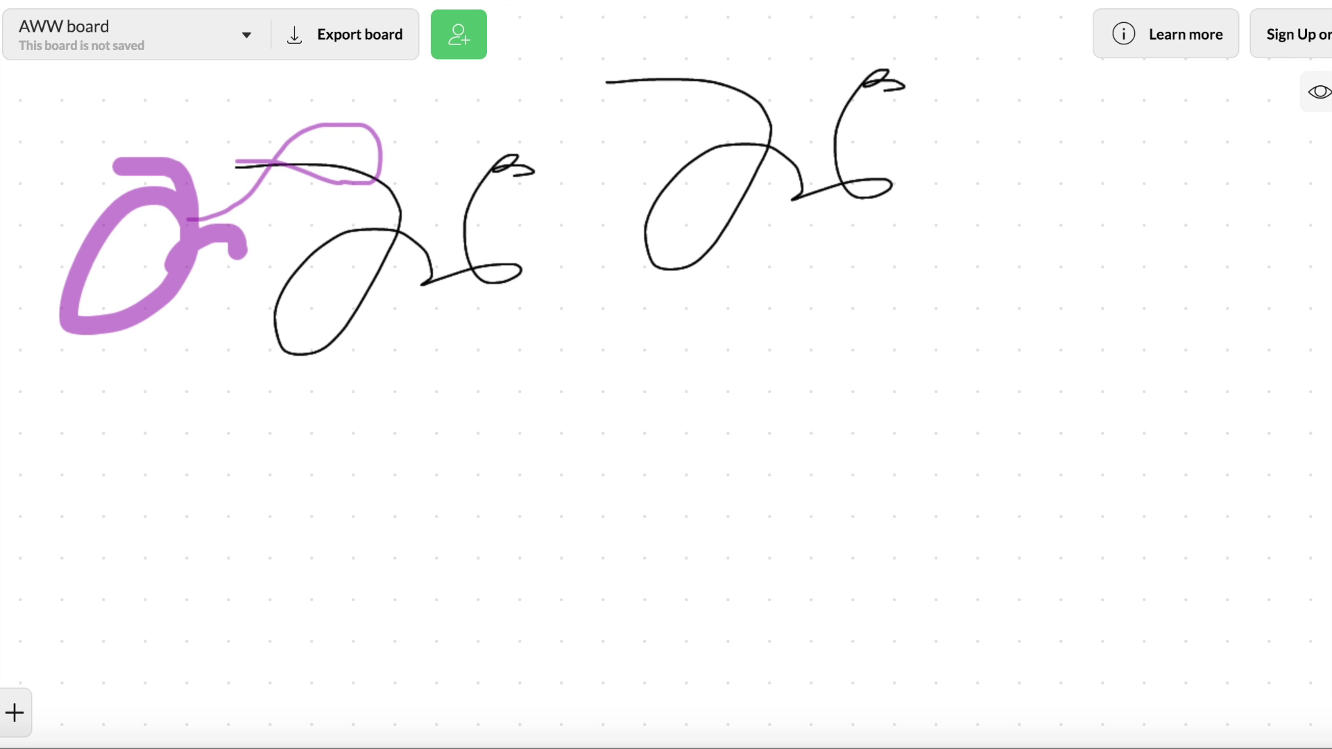
Wipe all drawings from the board with the eraser's Clear page option.
{"action": "key", "text": "e"}
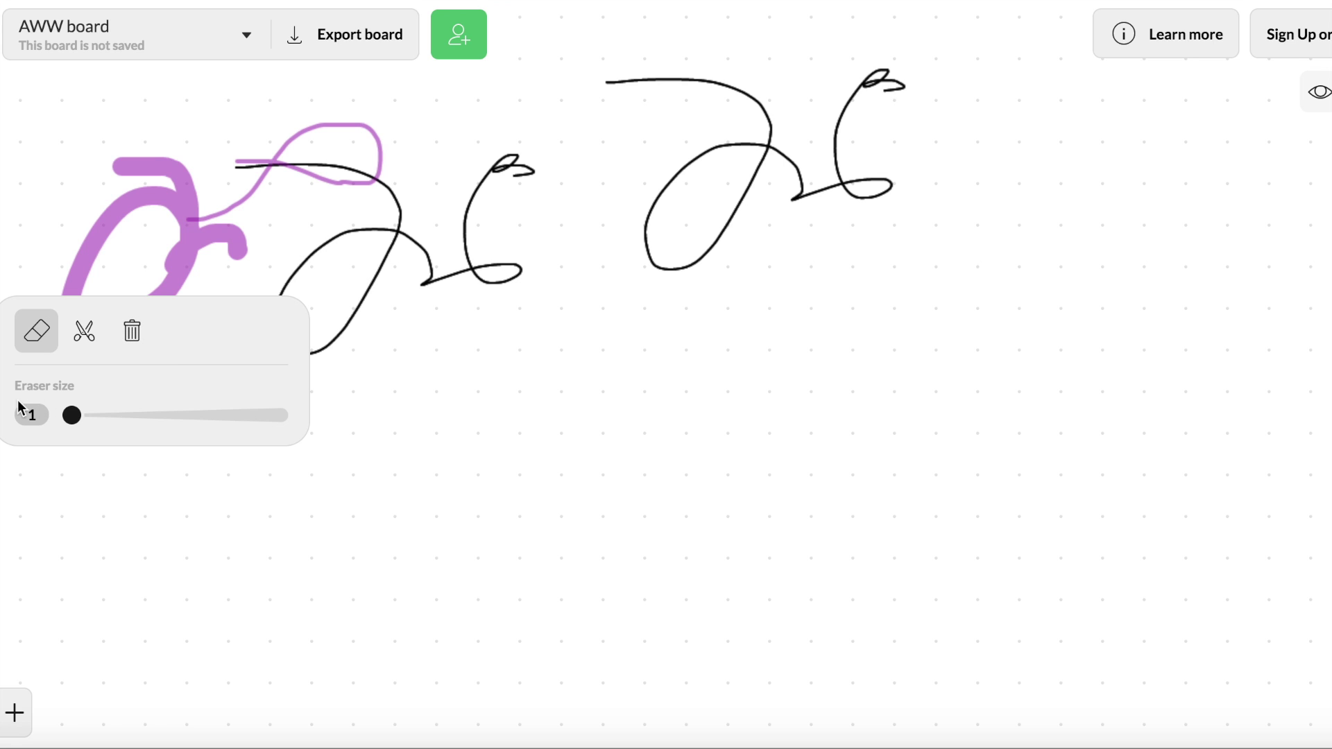
{"action": "left_click", "coordinate": [132, 333]}
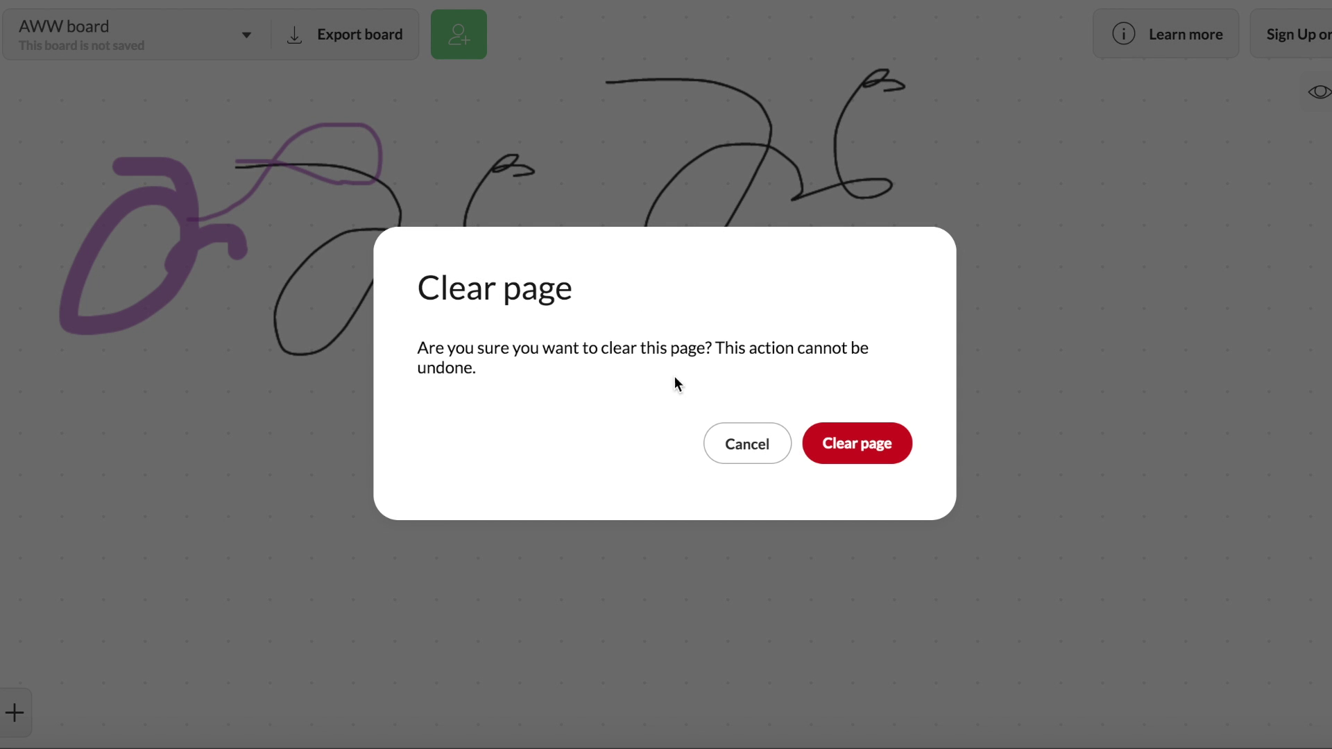
{"action": "left_click", "coordinate": [898, 444]}
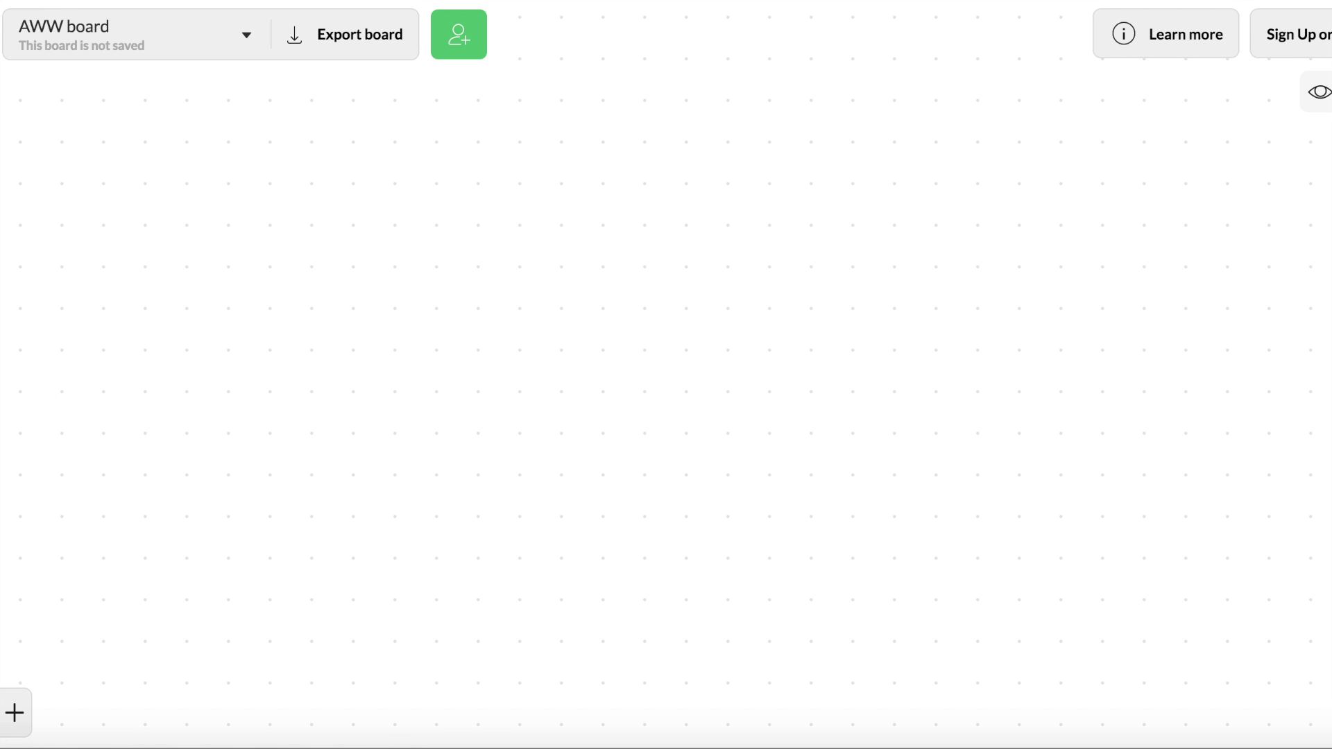
{"action": "key", "text": "r"}
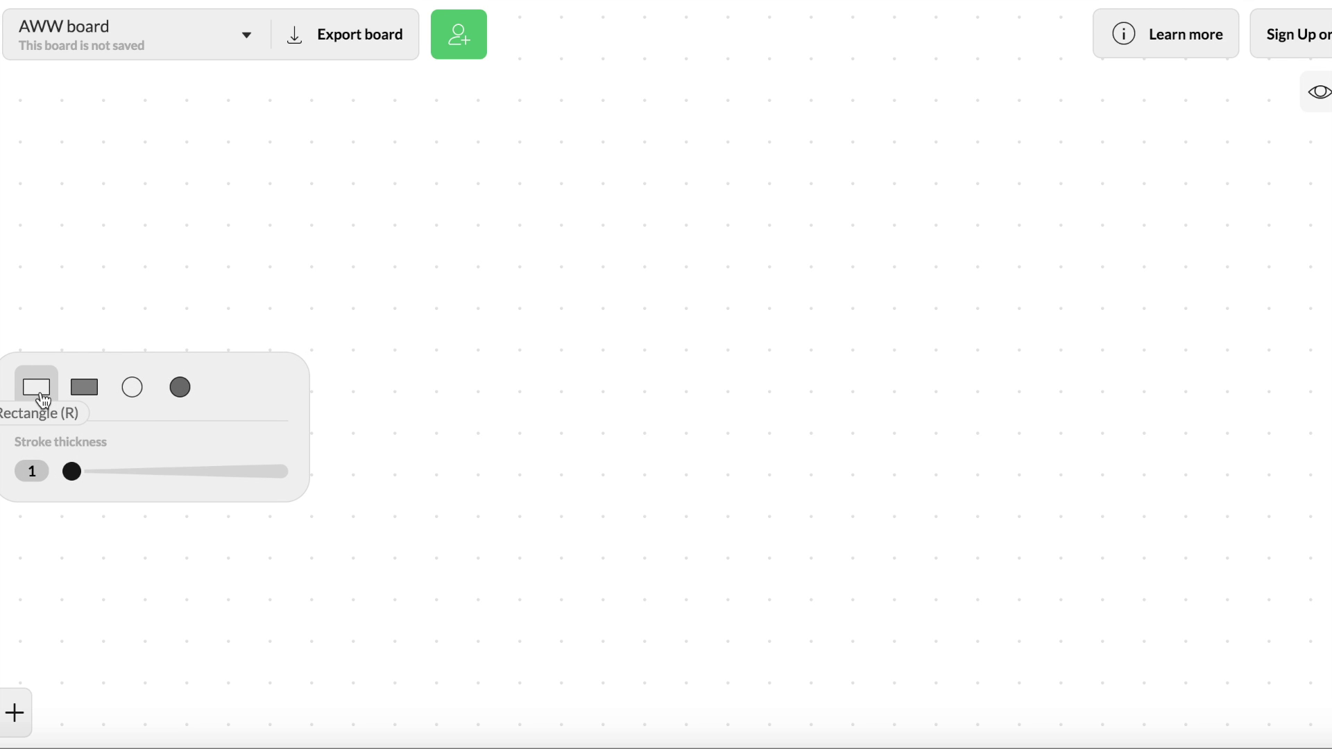
Draw a rectangle near the top left and type 'Hi, everyone' inside it.
{"action": "left_click_drag", "start_coordinate": [189, 86], "coordinate": [520, 285]}
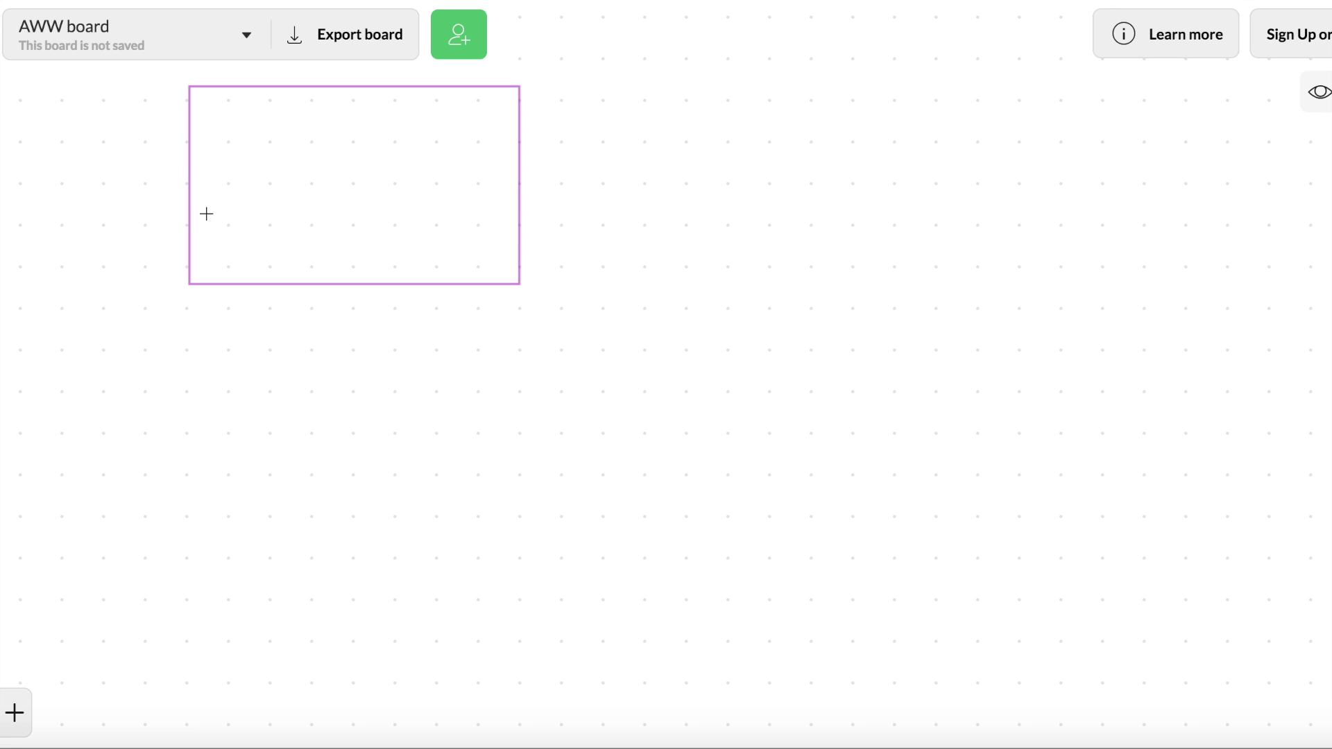
{"action": "left_click", "coordinate": [218, 154]}
{"action": "left_click", "coordinate": [250, 159]}
{"action": "left_click", "coordinate": [249, 159]}
{"action": "type", "text": "Hi"}
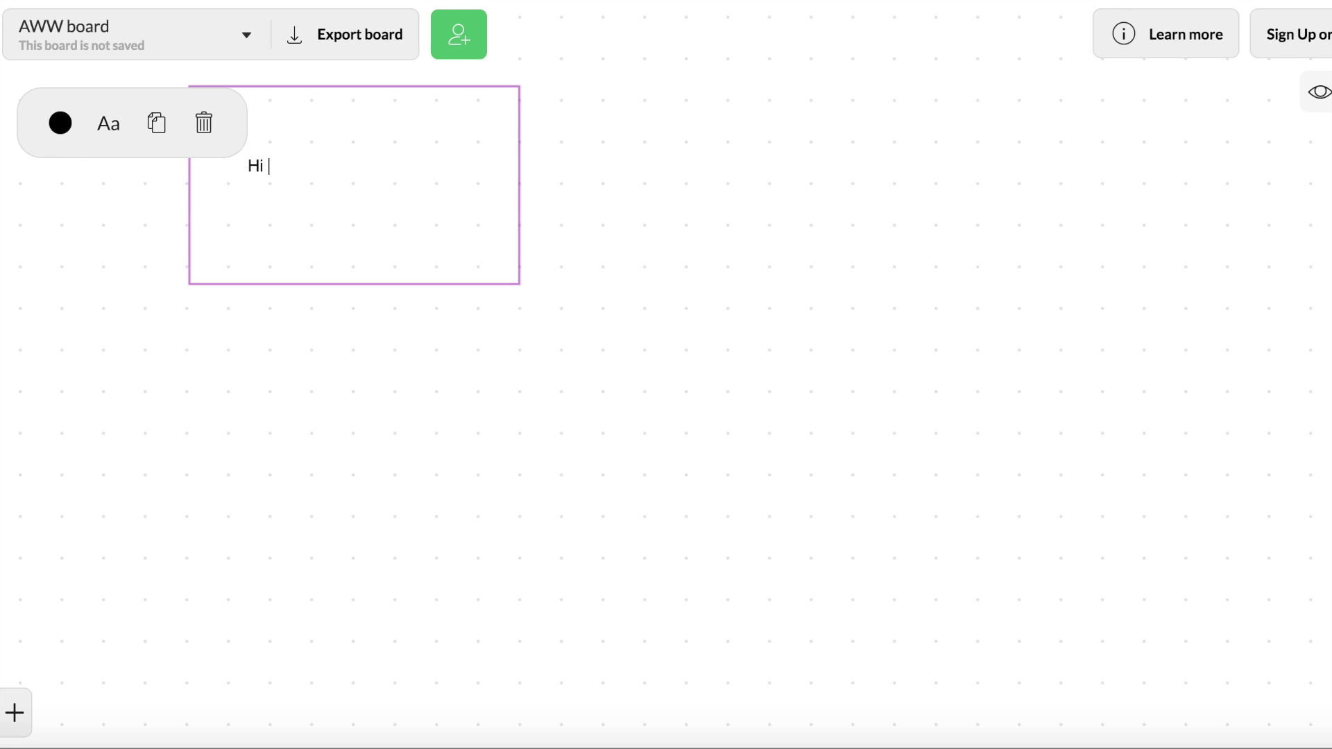
{"action": "type", "text": ", everyone!"}
Make the greeting text crimson and enlarge it to font size 30.
{"action": "left_click", "coordinate": [100, 125]}
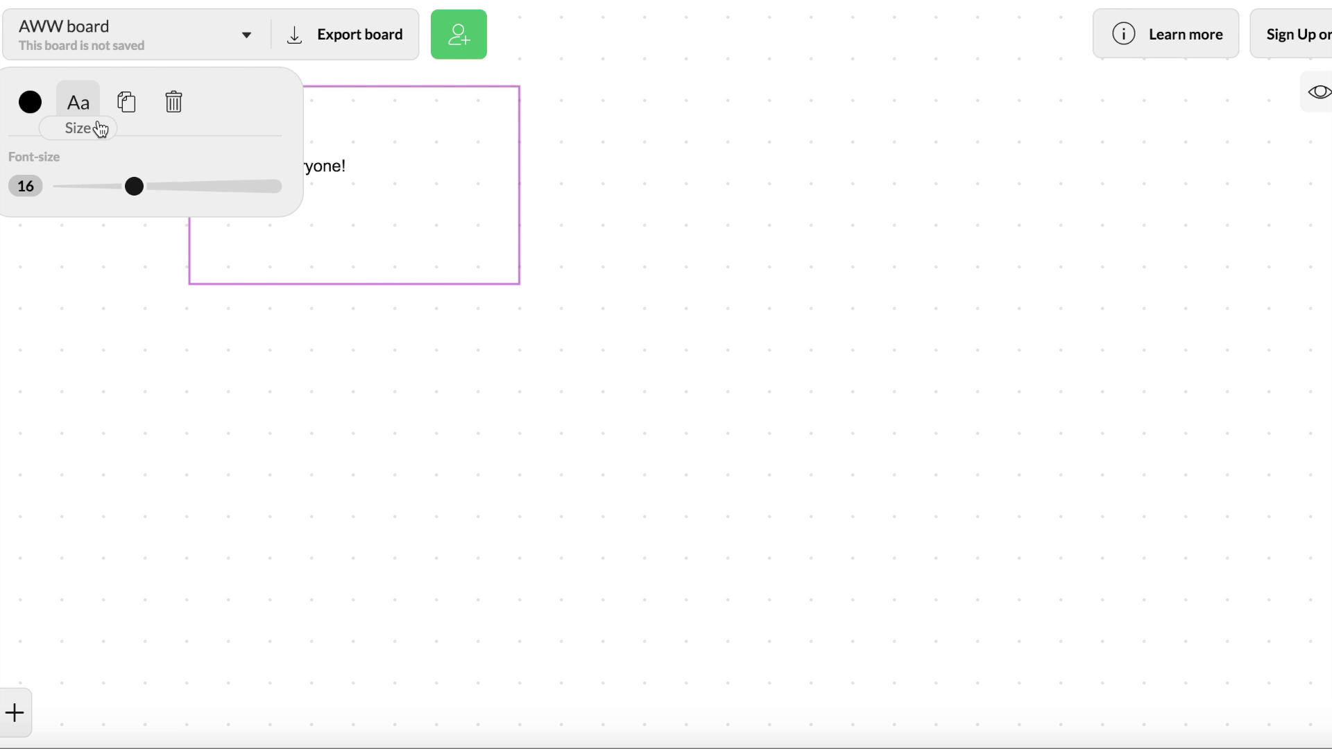
{"action": "left_click_drag", "start_coordinate": [134, 187], "coordinate": [169, 186]}
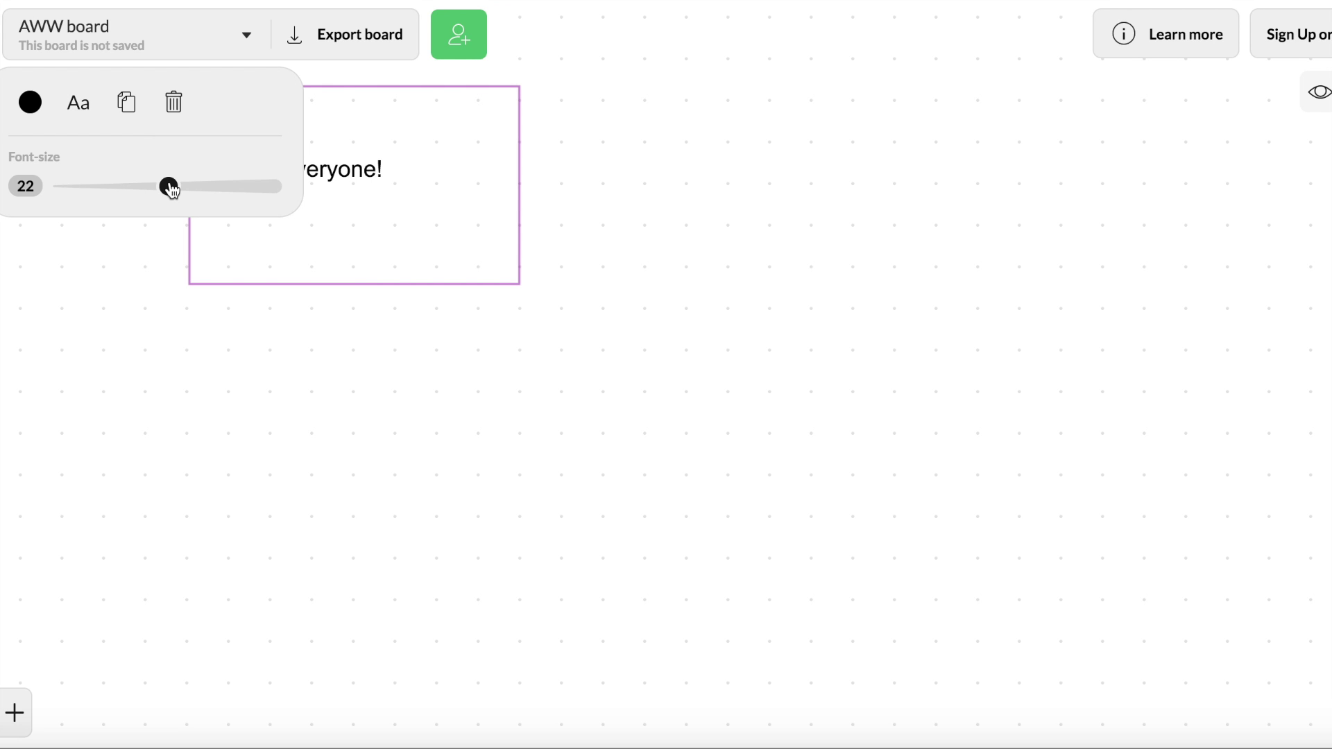
{"action": "left_click", "coordinate": [44, 103]}
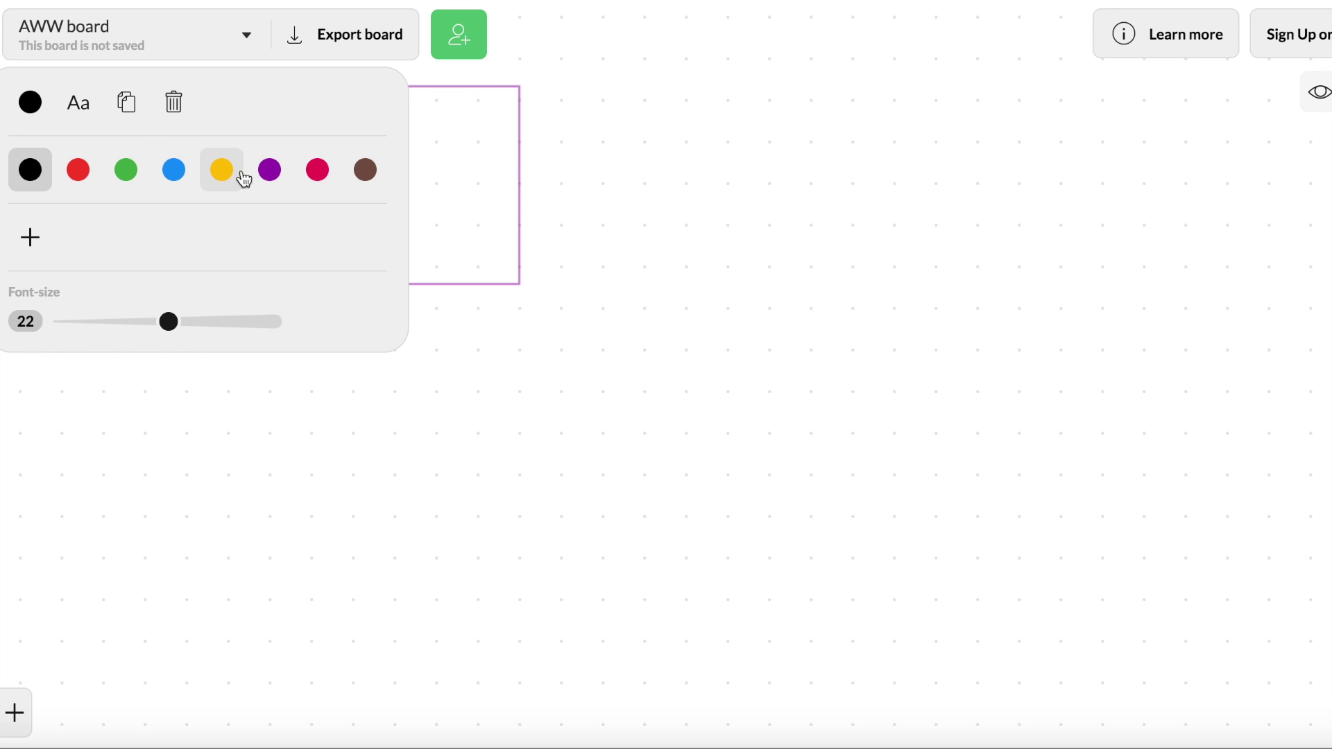
{"action": "left_click", "coordinate": [317, 170]}
{"action": "left_click_drag", "start_coordinate": [168, 322], "coordinate": [202, 323]}
{"action": "left_click", "coordinate": [241, 395]}
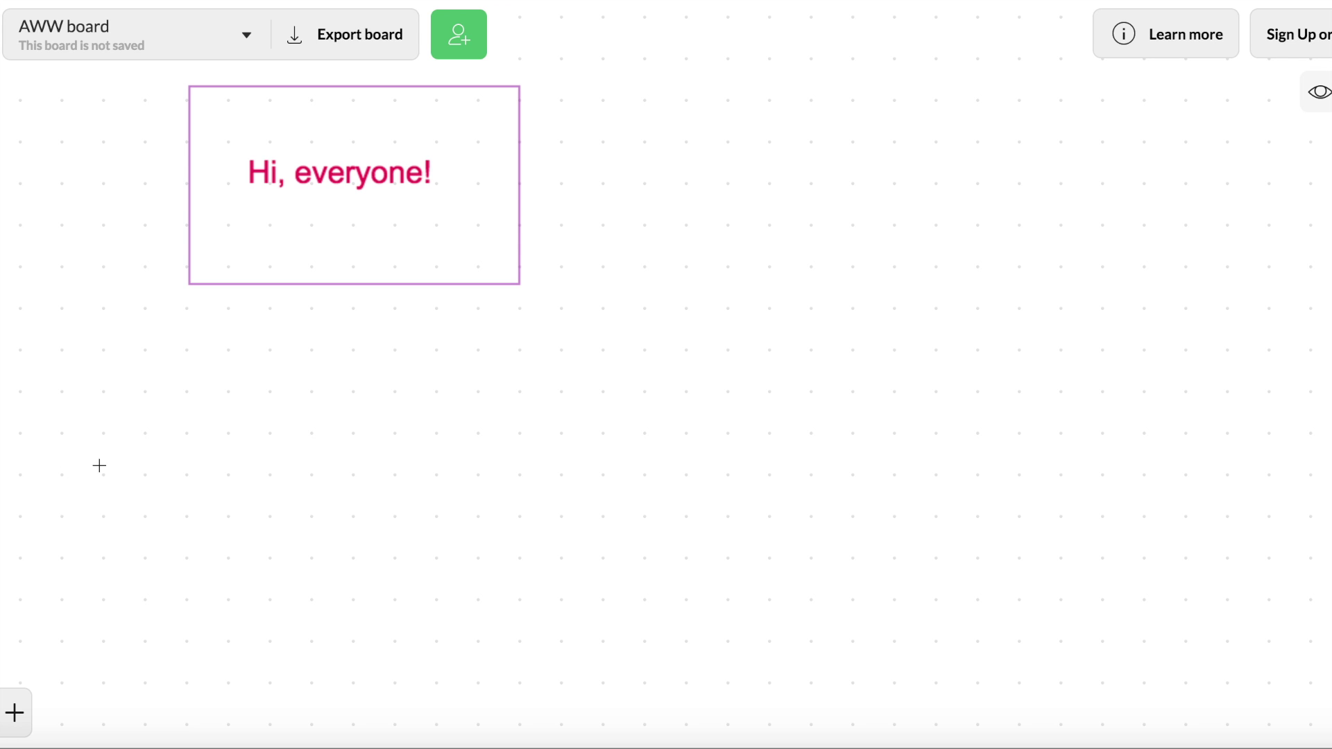
Place a sticky note below the greeting box and turn it yellow.
{"action": "left_click", "coordinate": [169, 381]}
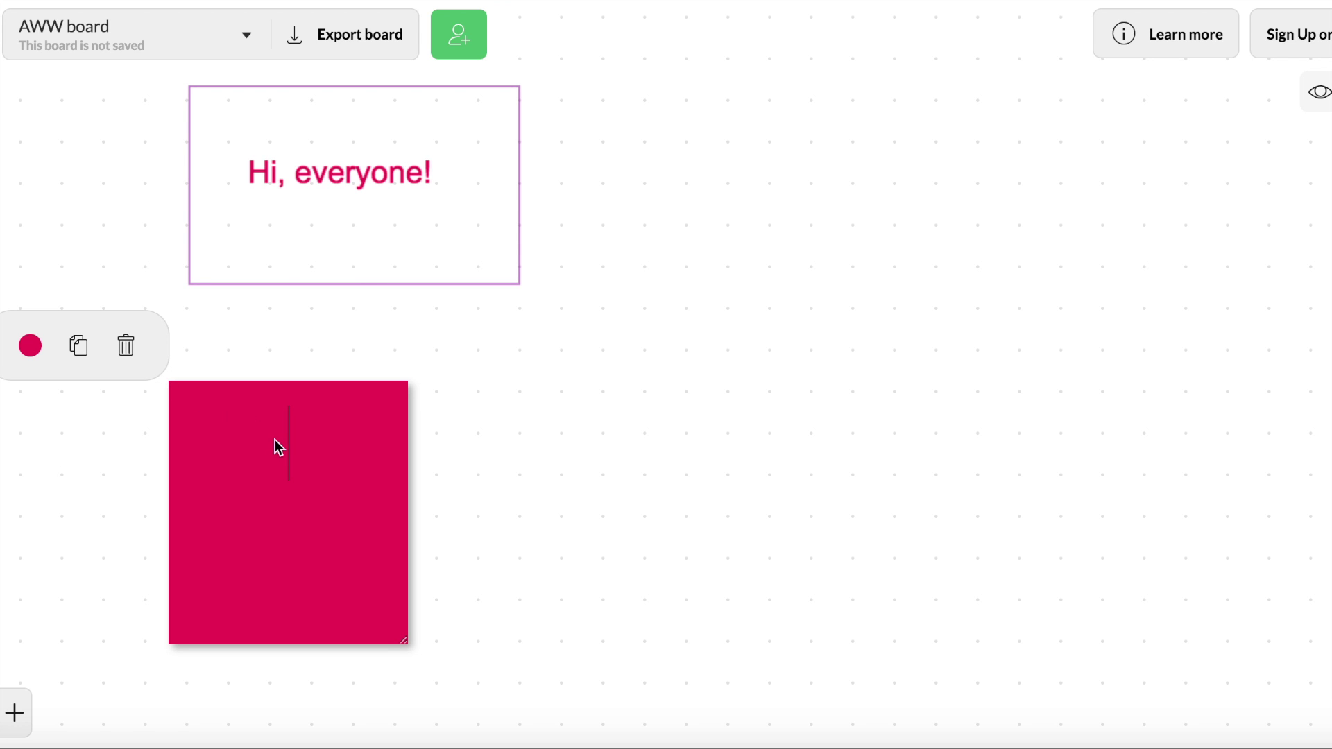
{"action": "left_click", "coordinate": [30, 347]}
{"action": "left_click", "coordinate": [221, 291]}
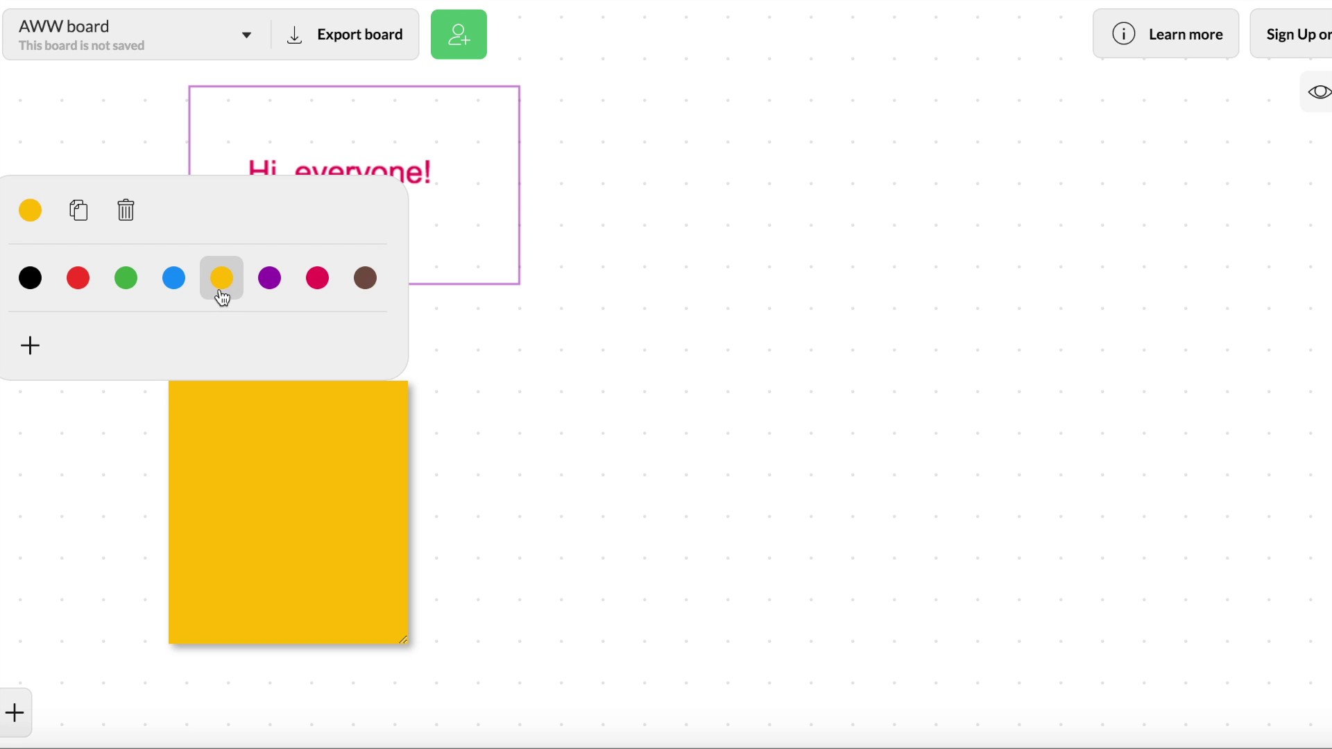
Write 'Hey!' on the yellow note and bring up the image, PDF and slide insert options.
{"action": "left_click", "coordinate": [235, 476]}
{"action": "type", "text": "f"}
{"action": "key", "text": "BackSpace"}
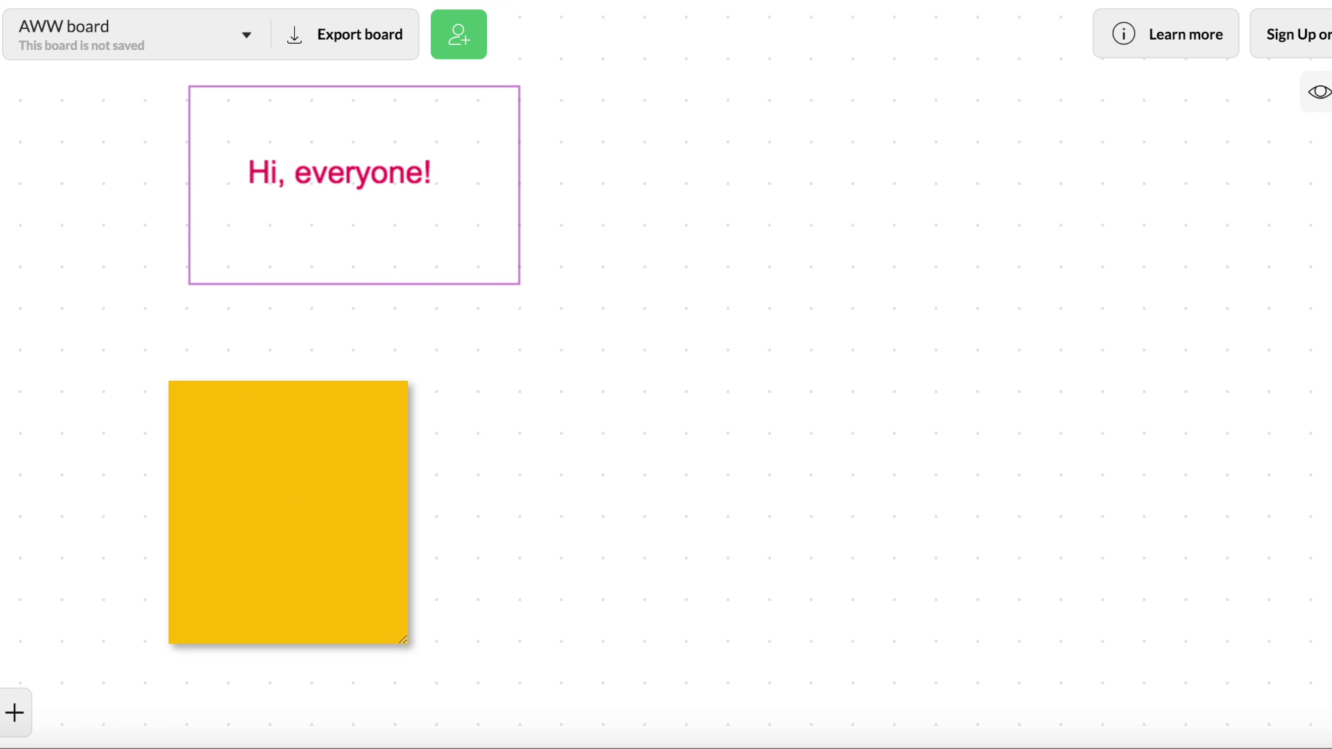
{"action": "type", "text": "Hey!"}
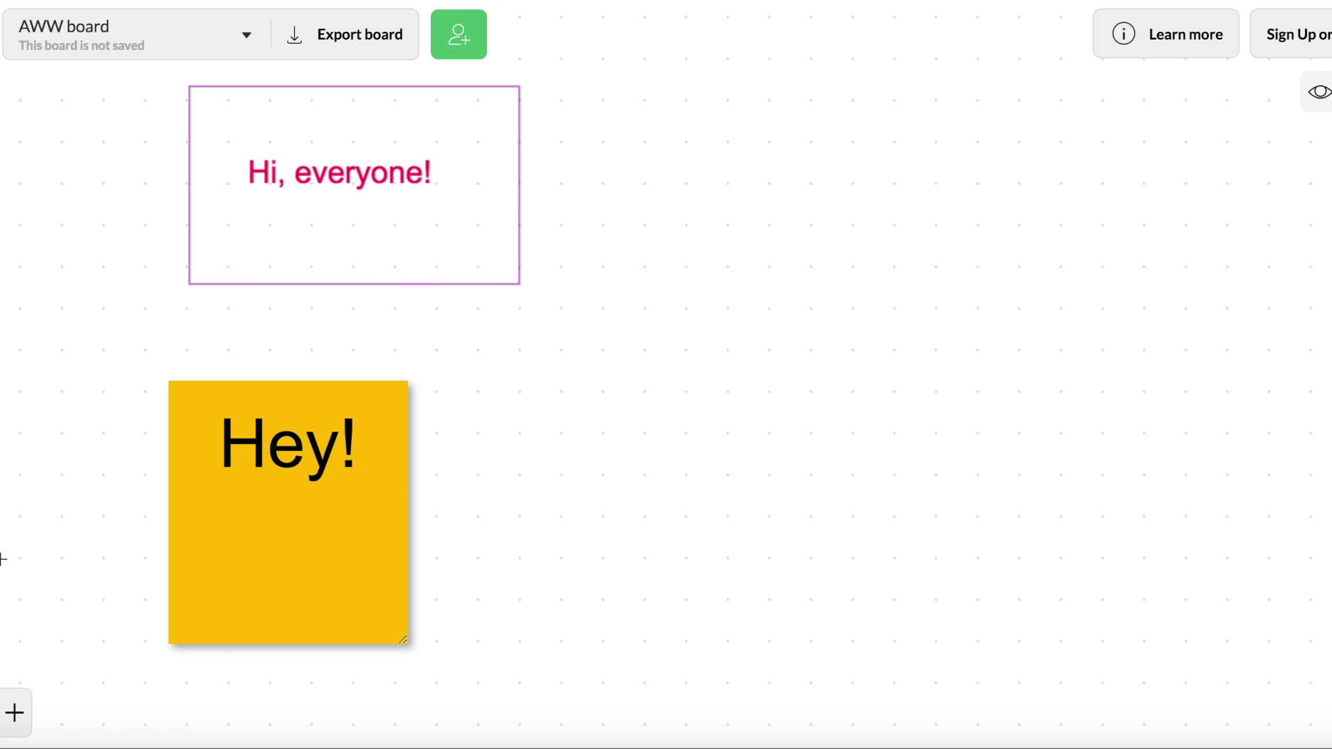
{"action": "left_click", "coordinate": [14, 713]}
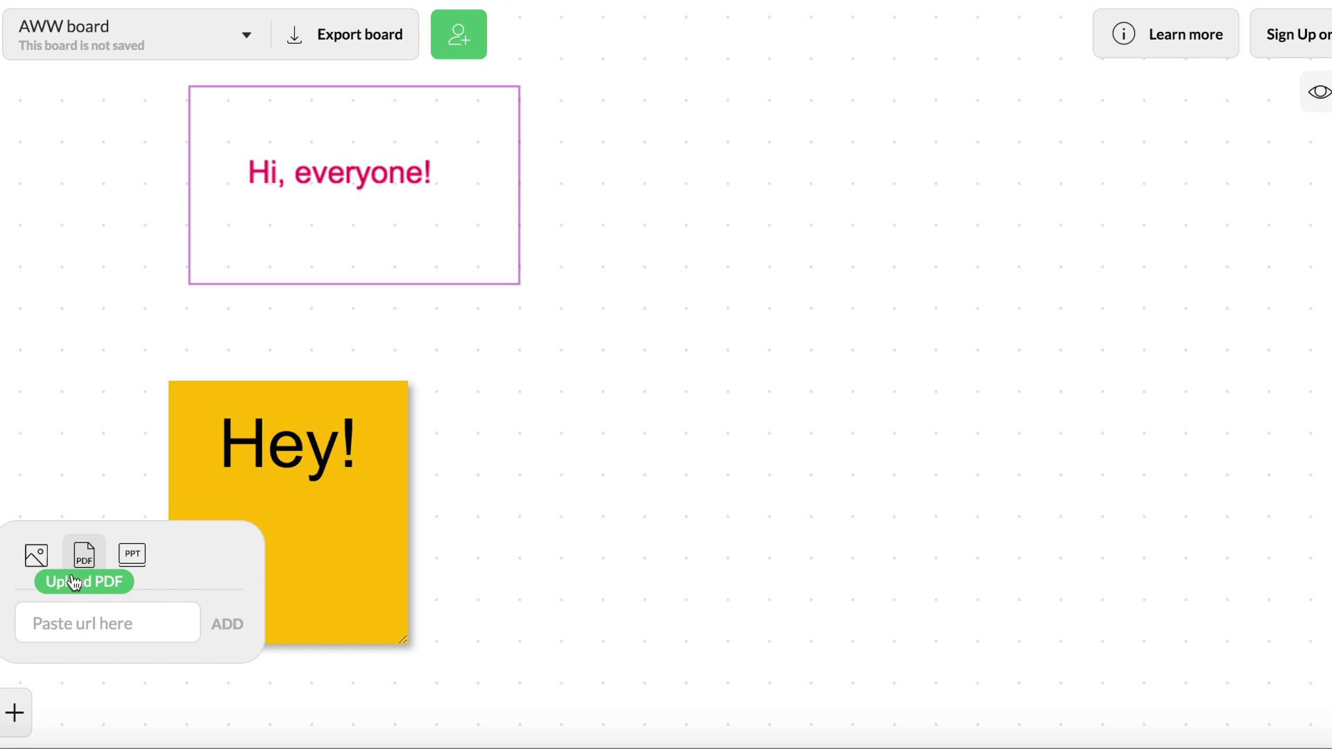
{"action": "left_click", "coordinate": [72, 619]}
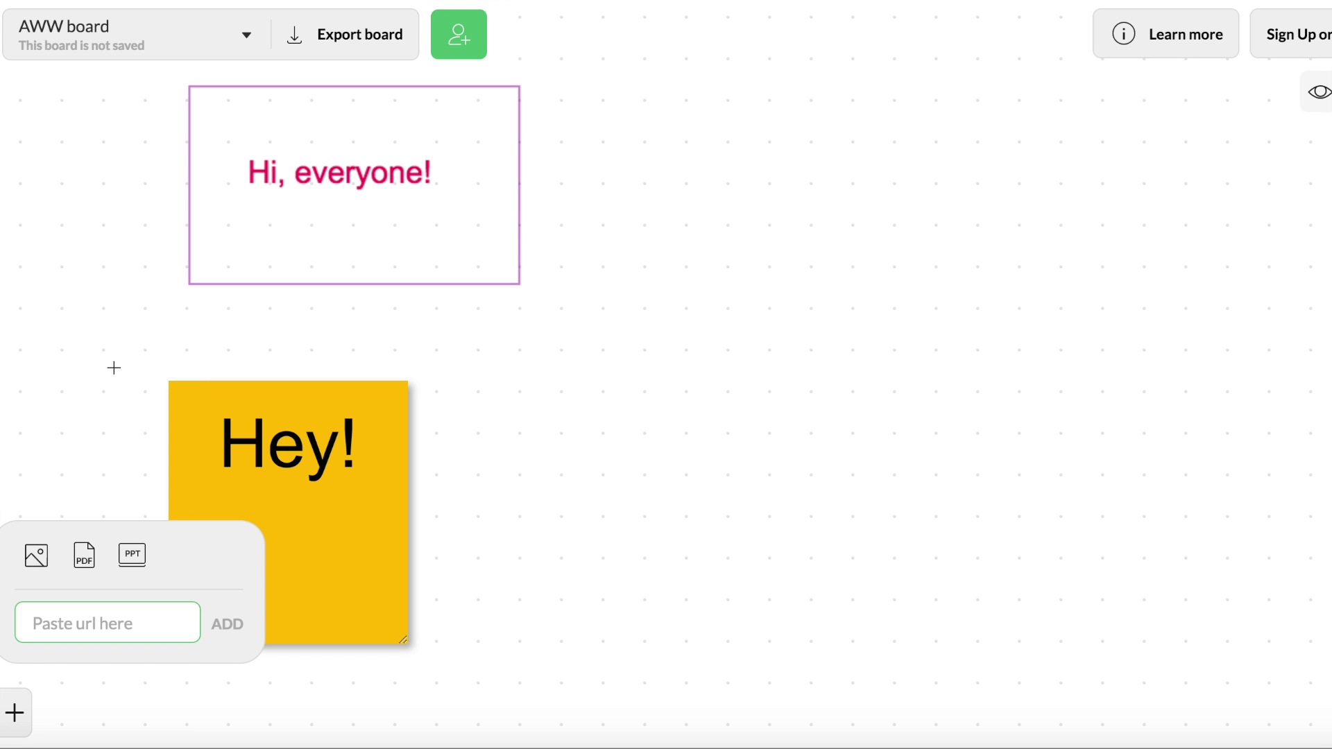
Dismiss the insertion panel by clicking on the empty canvas.
{"action": "left_click", "coordinate": [84, 394]}
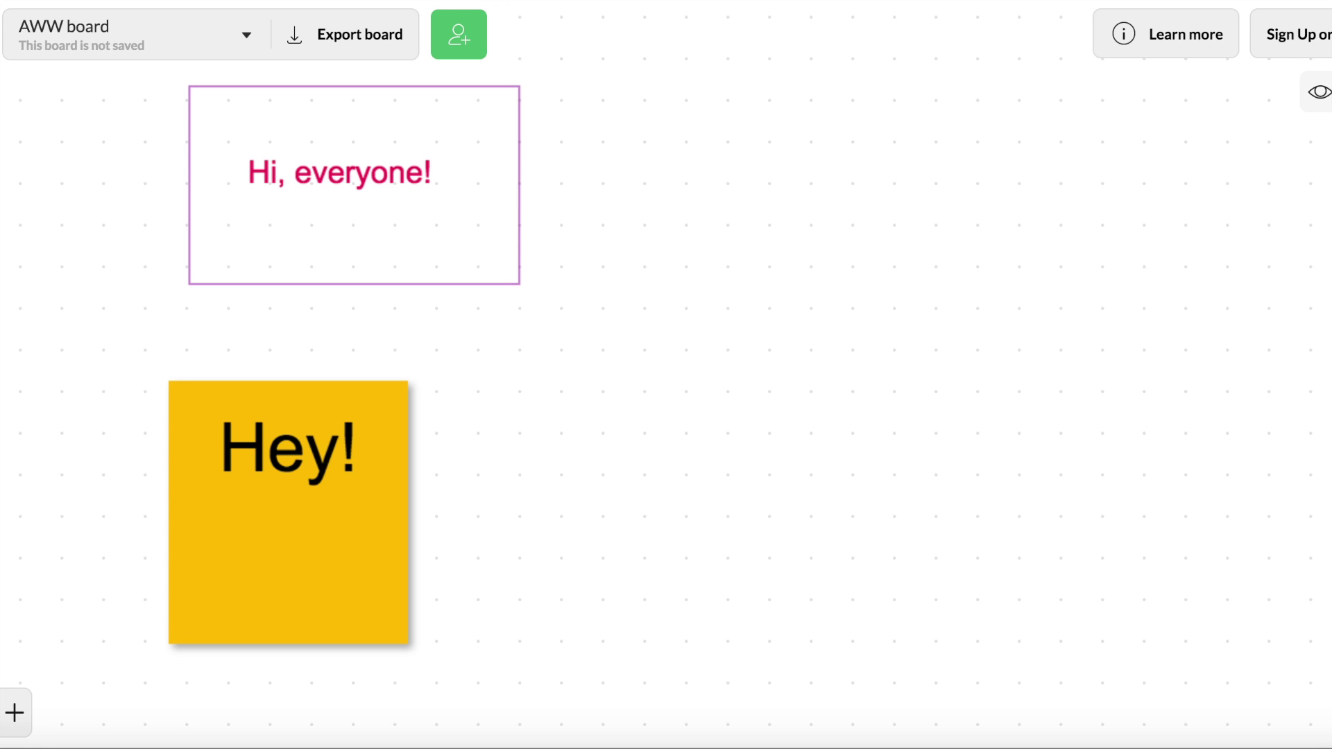
Add a large blank sticky note, drag it below and right of 'Hey!', and pan the board.
{"action": "scroll", "coordinate": [666, 374], "scroll_direction": "down", "scroll_amount": 5}
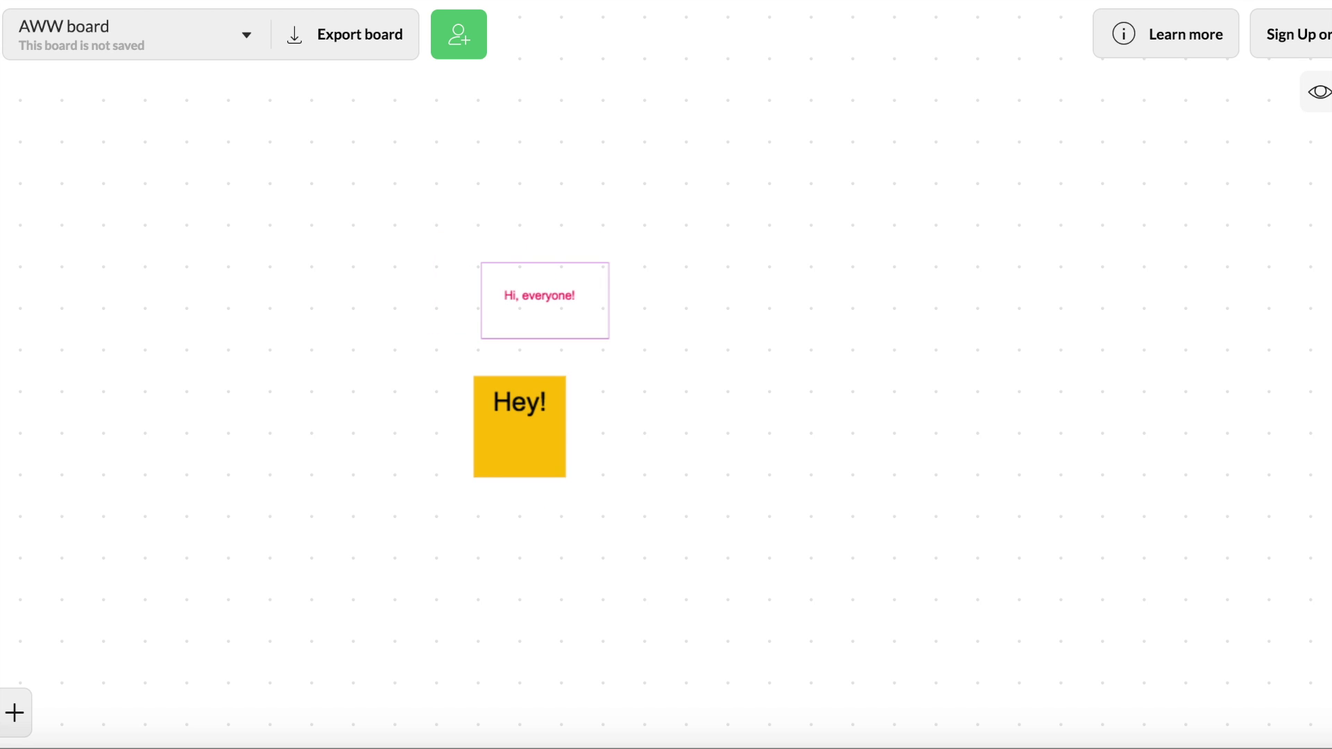
{"action": "left_click", "coordinate": [1041, 281]}
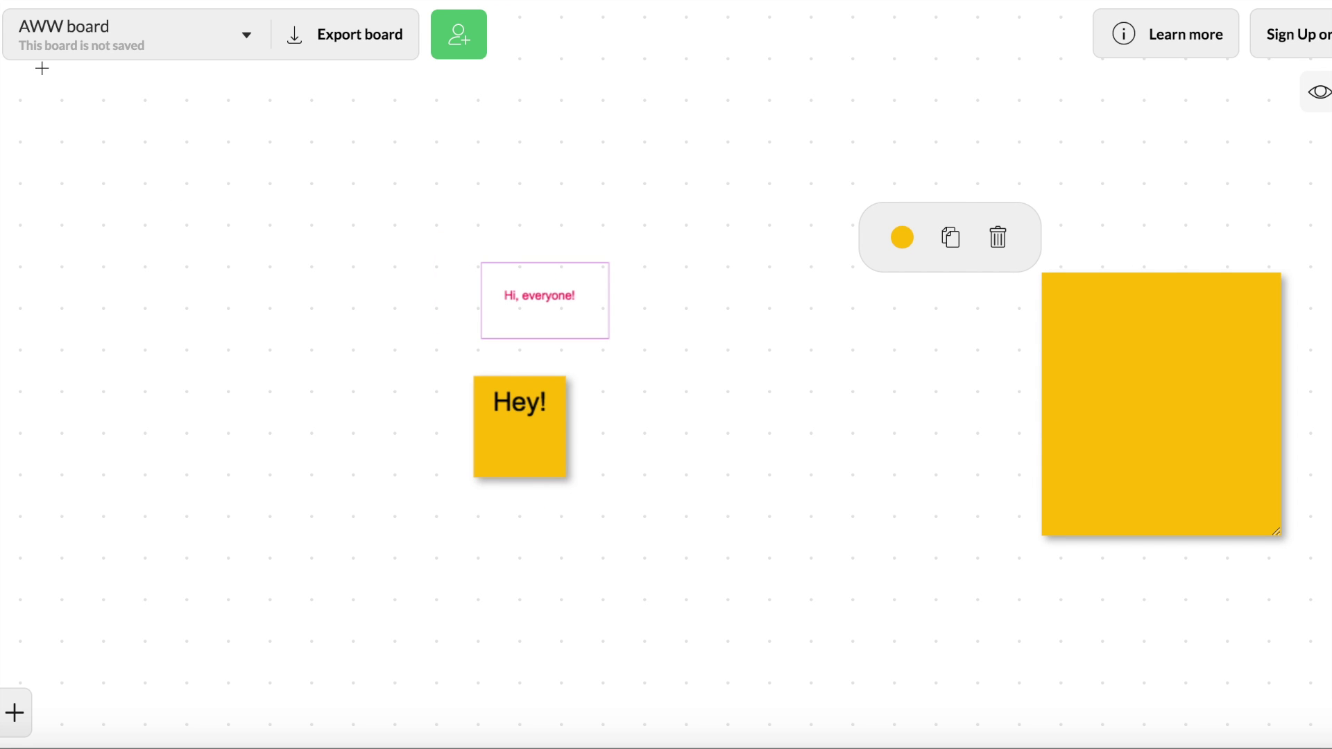
{"action": "key", "text": "Escape"}
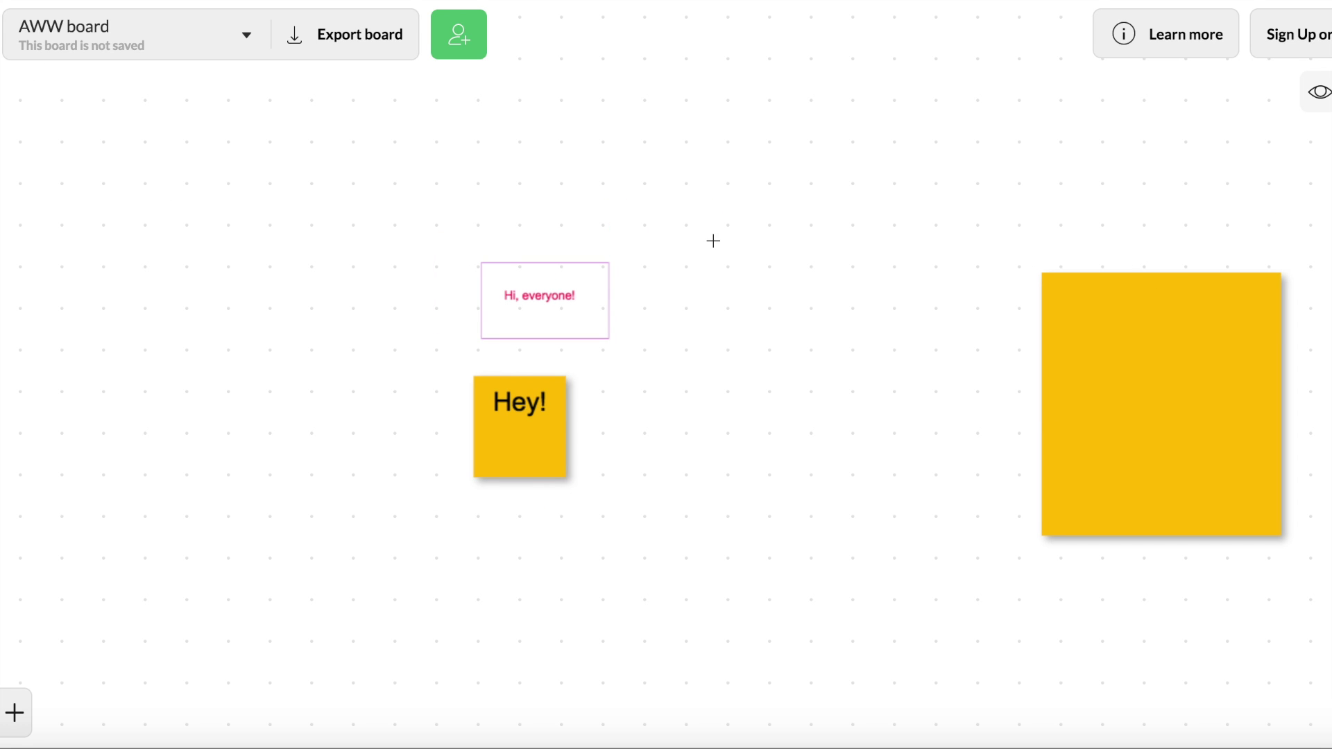
{"action": "left_click_drag", "start_coordinate": [1091, 356], "coordinate": [779, 497]}
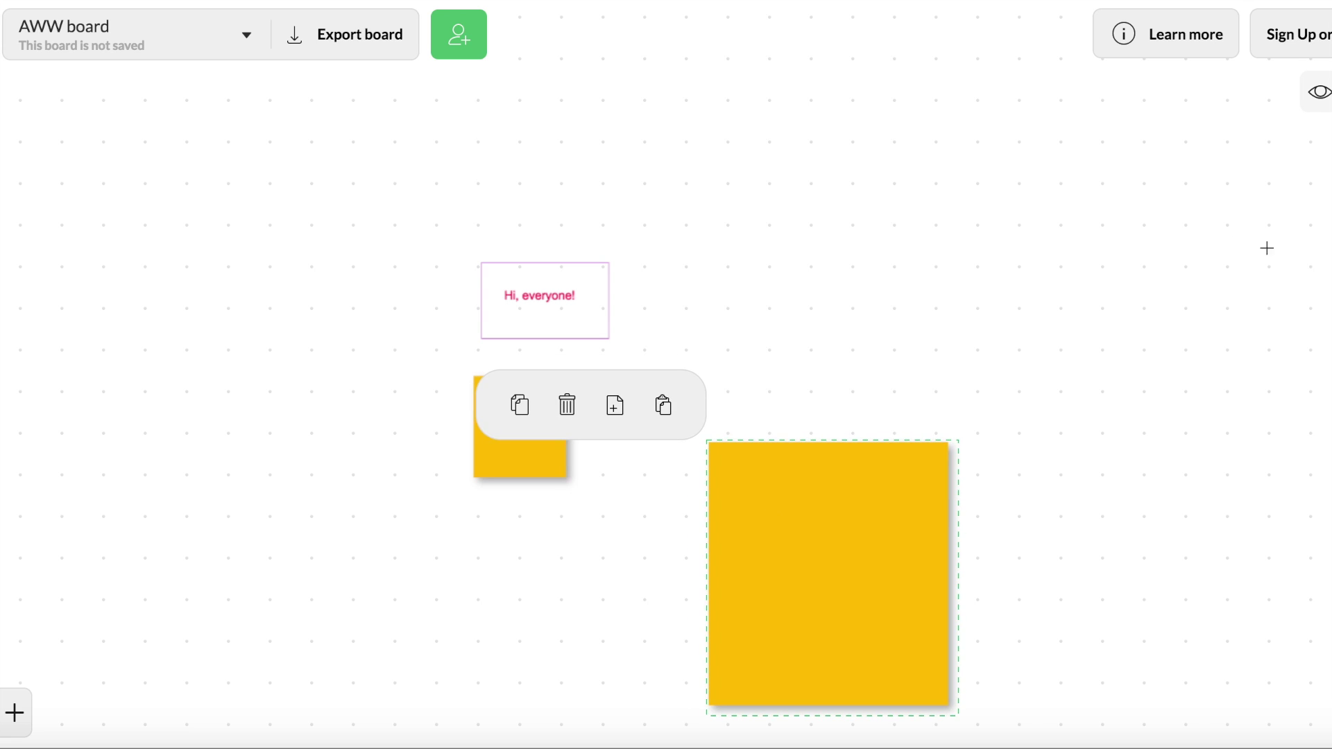
{"action": "left_click_drag", "start_coordinate": [1113, 260], "coordinate": [914, 253]}
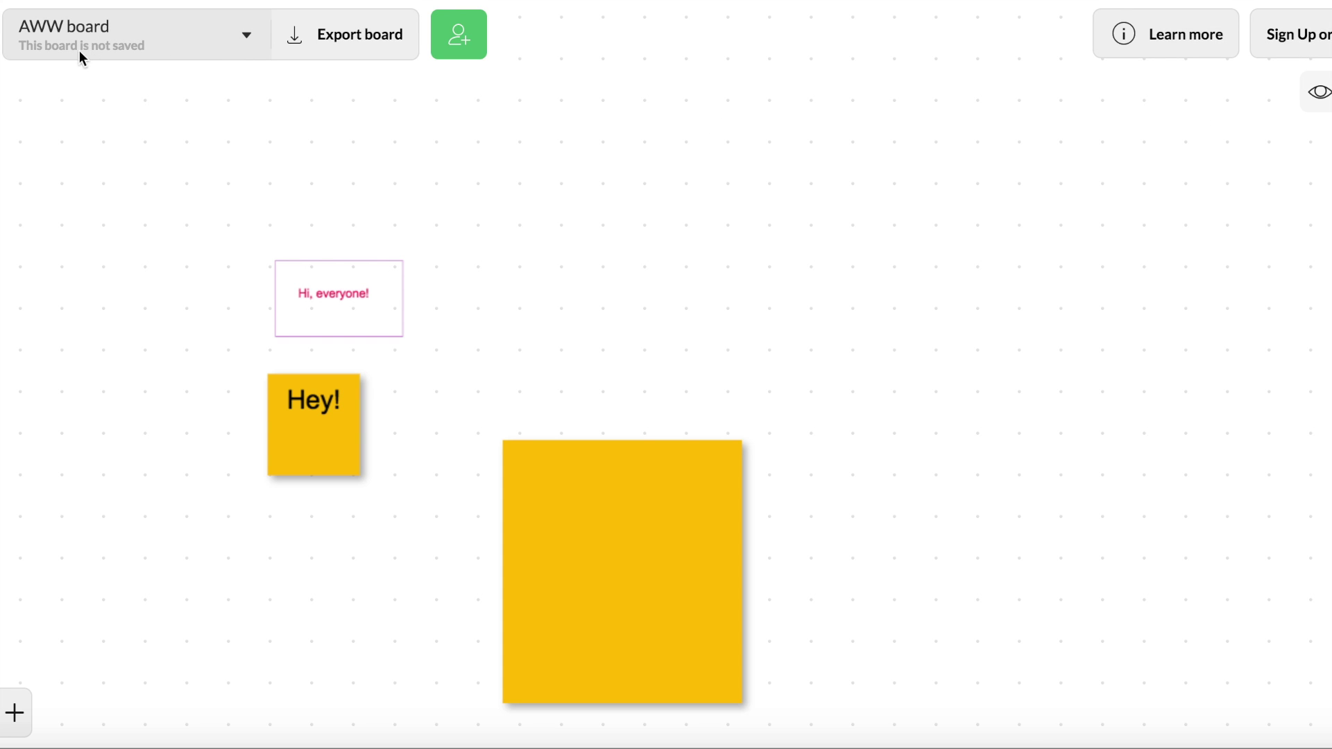
{"action": "left_click", "coordinate": [249, 40]}
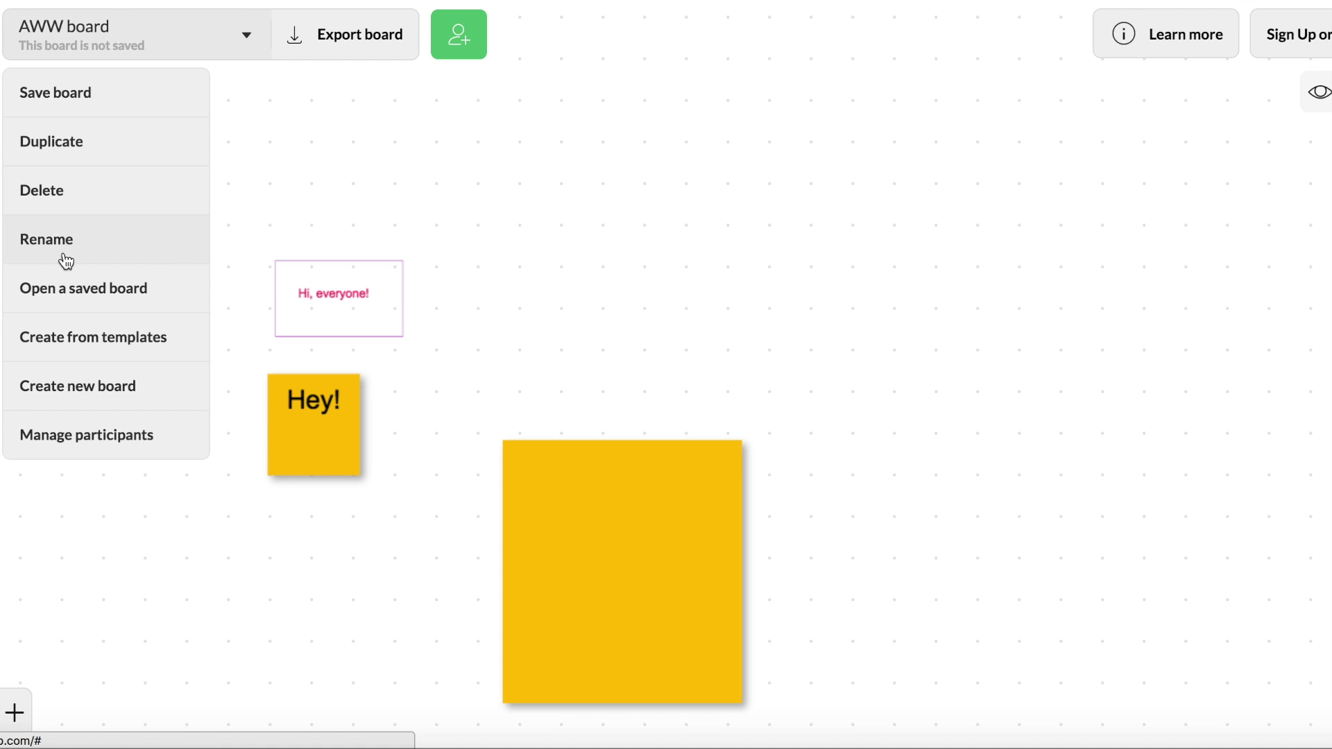
{"action": "left_click", "coordinate": [81, 336]}
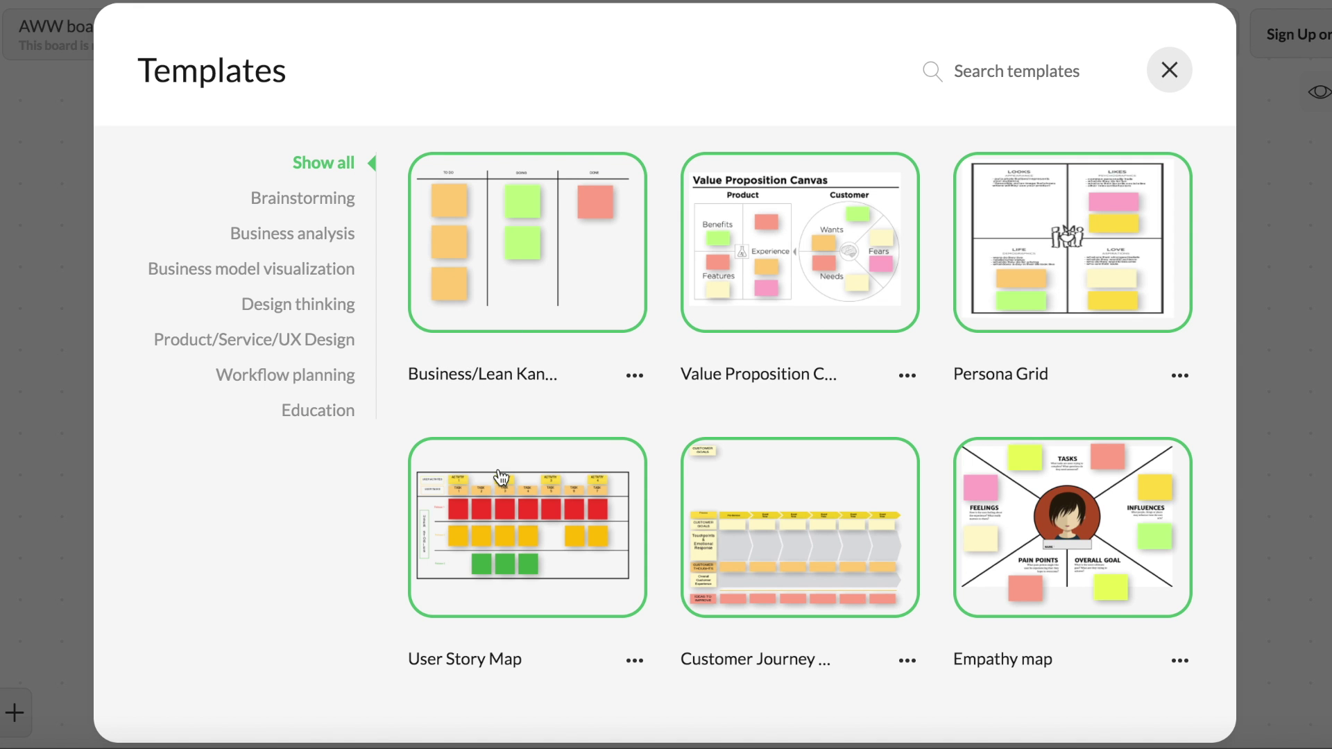
{"action": "scroll", "coordinate": [503, 479], "scroll_direction": "down", "scroll_amount": 2}
{"action": "scroll", "coordinate": [503, 479], "scroll_direction": "up", "scroll_amount": 2}
{"action": "left_click", "coordinate": [318, 409]}
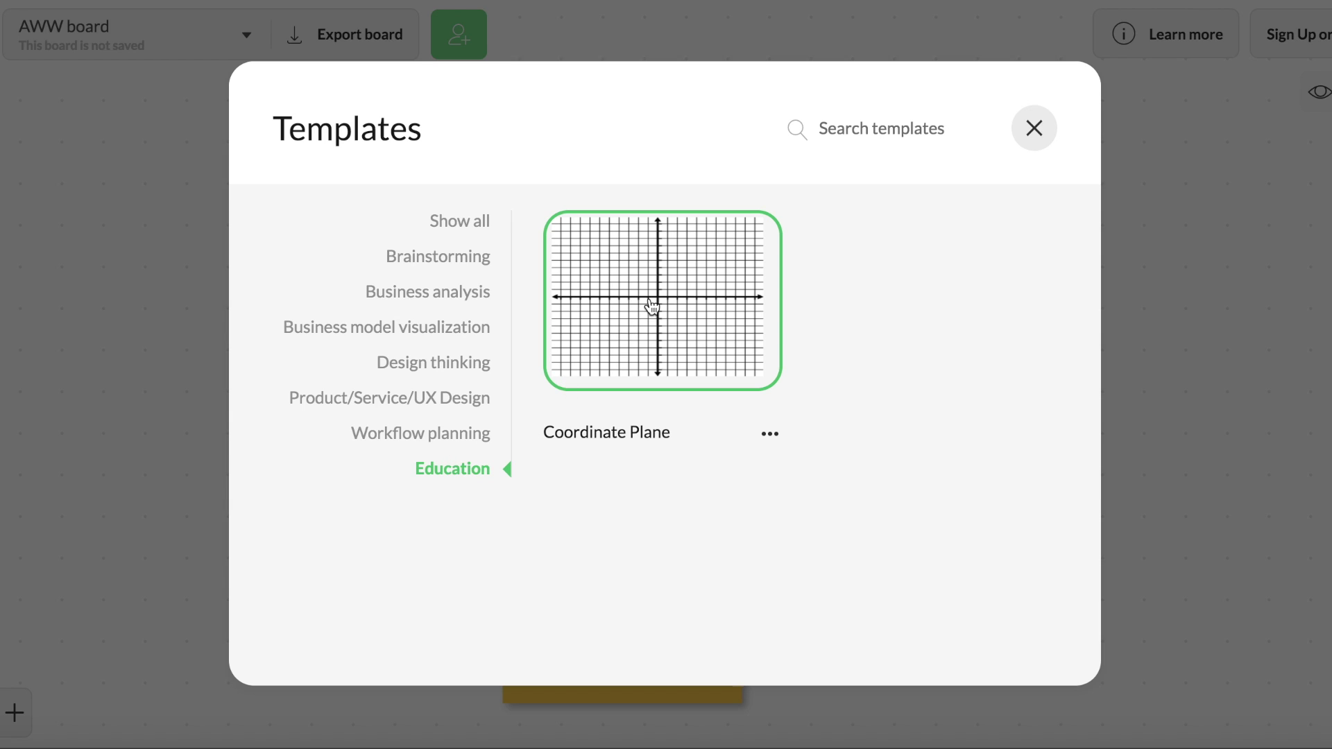
{"action": "left_click", "coordinate": [476, 261]}
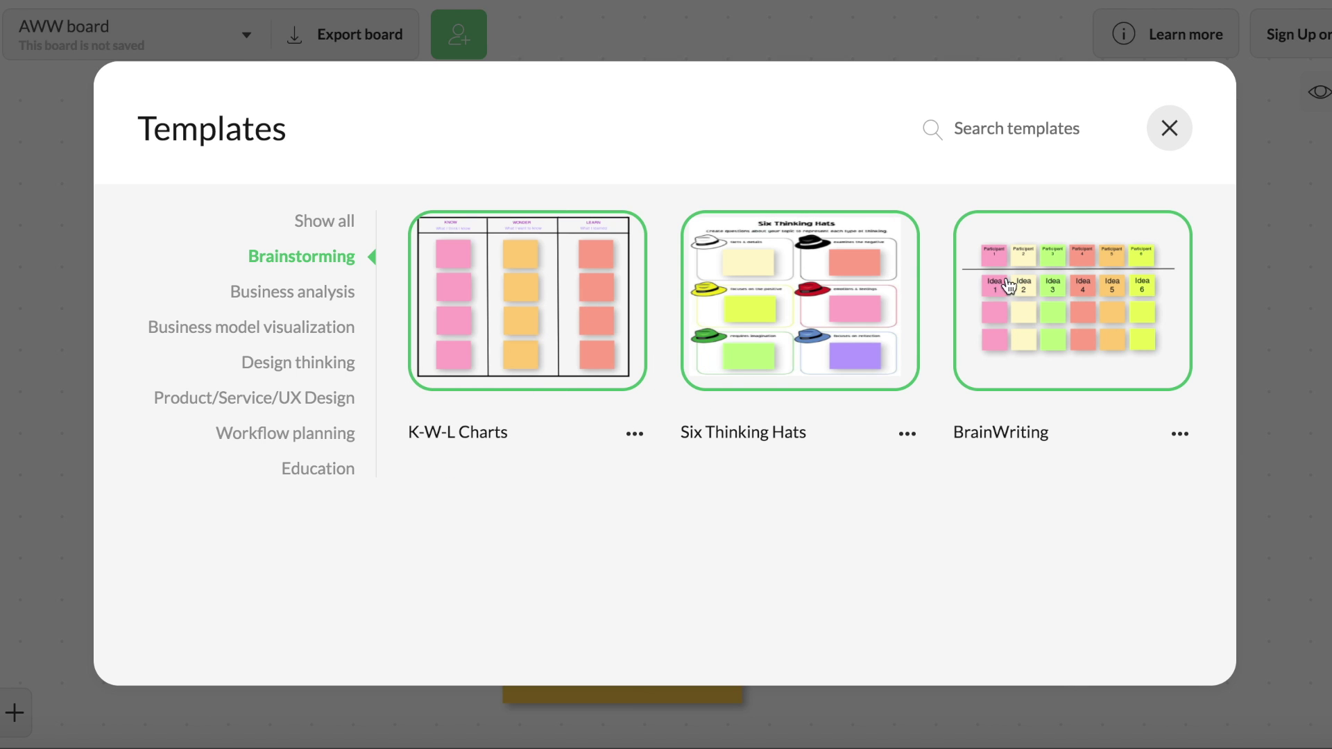
{"action": "left_click", "coordinate": [1168, 127]}
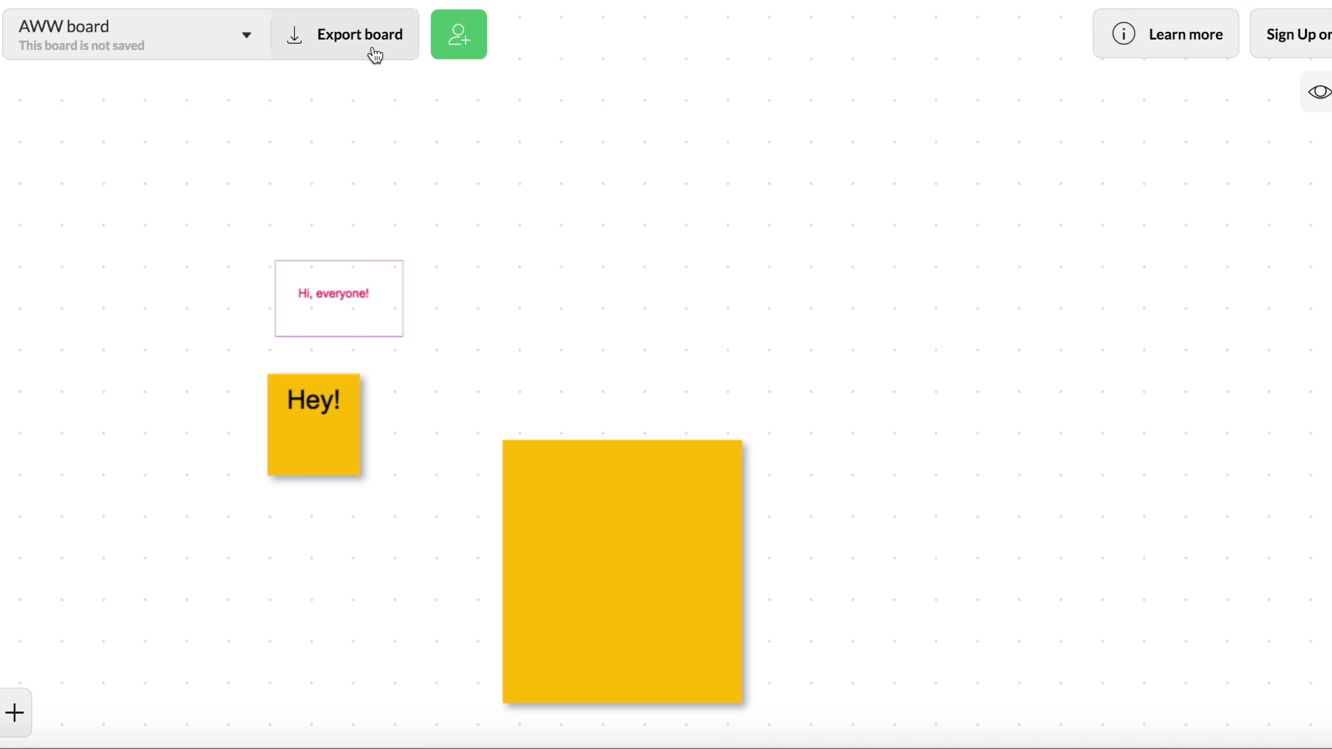
Open the board's sharing options, select its link, and review the email invite and iFrame embed code.
{"action": "left_click", "coordinate": [466, 50]}
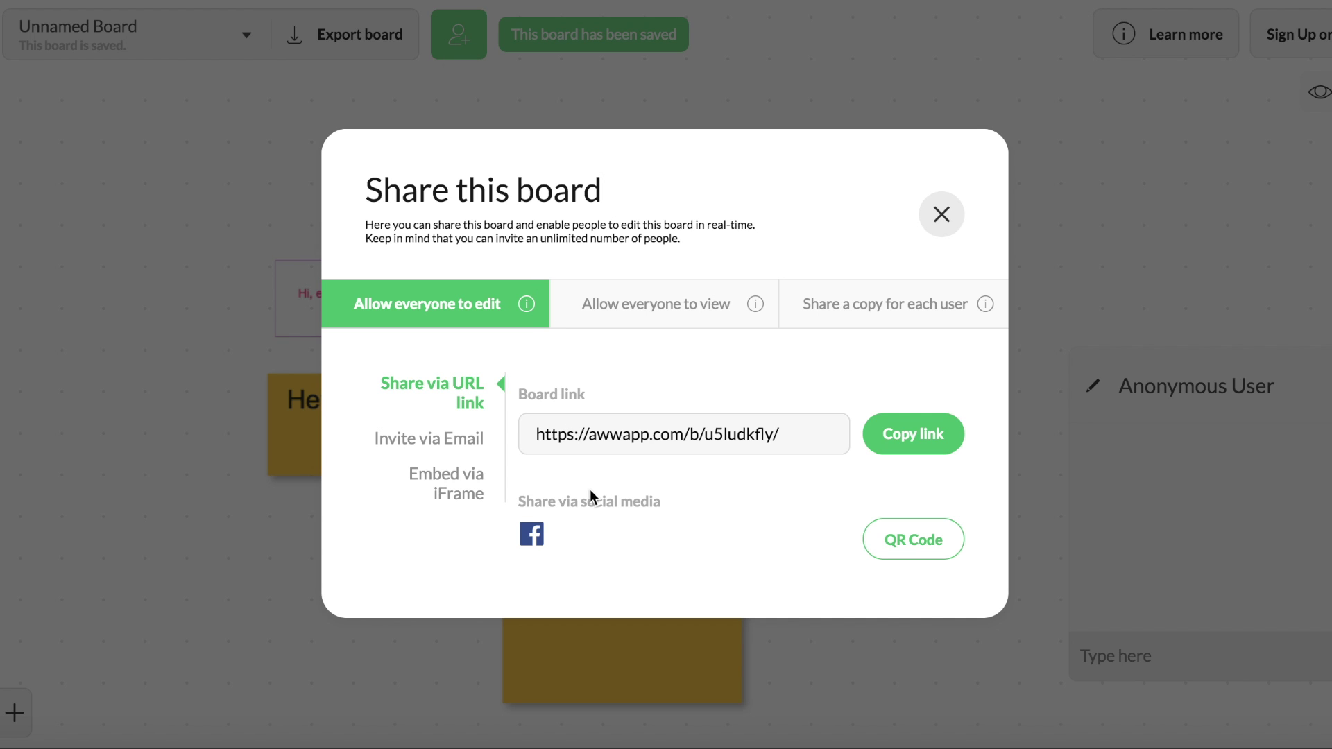
{"action": "left_click_drag", "start_coordinate": [808, 435], "coordinate": [498, 423]}
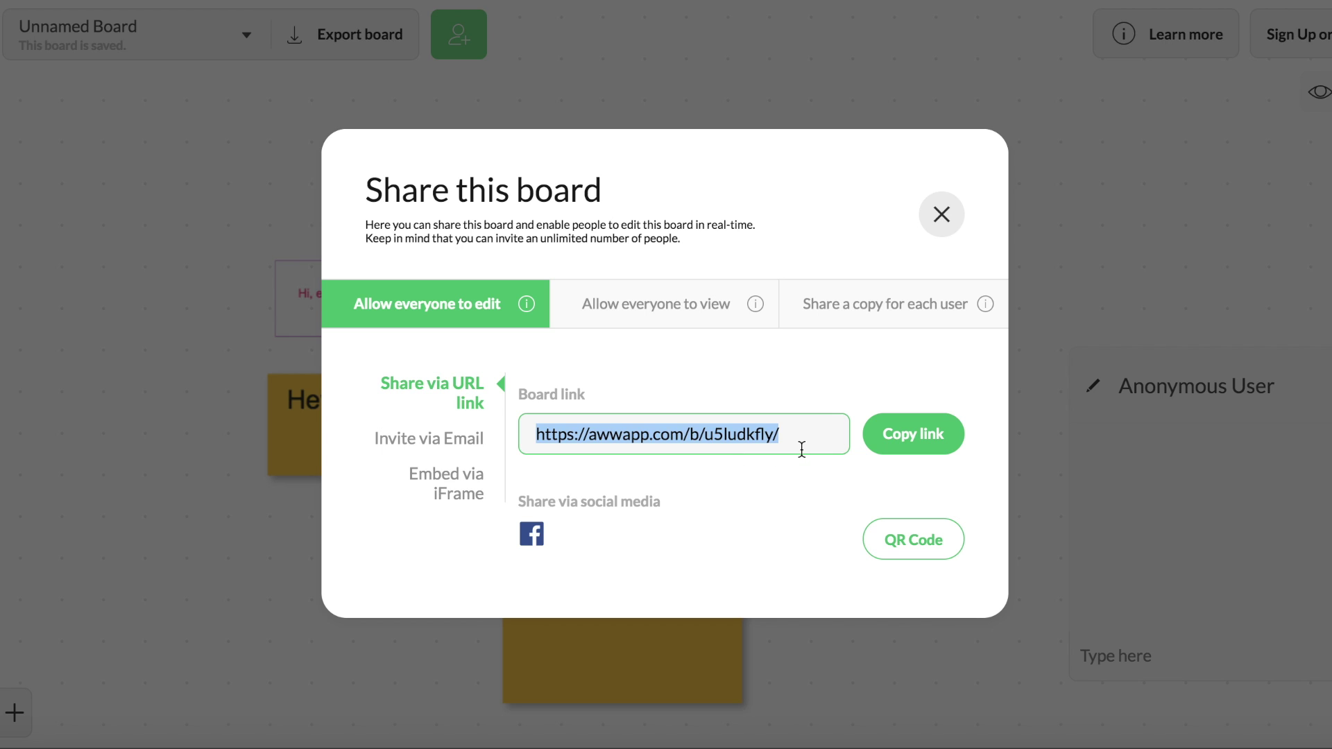
{"action": "left_click", "coordinate": [472, 455]}
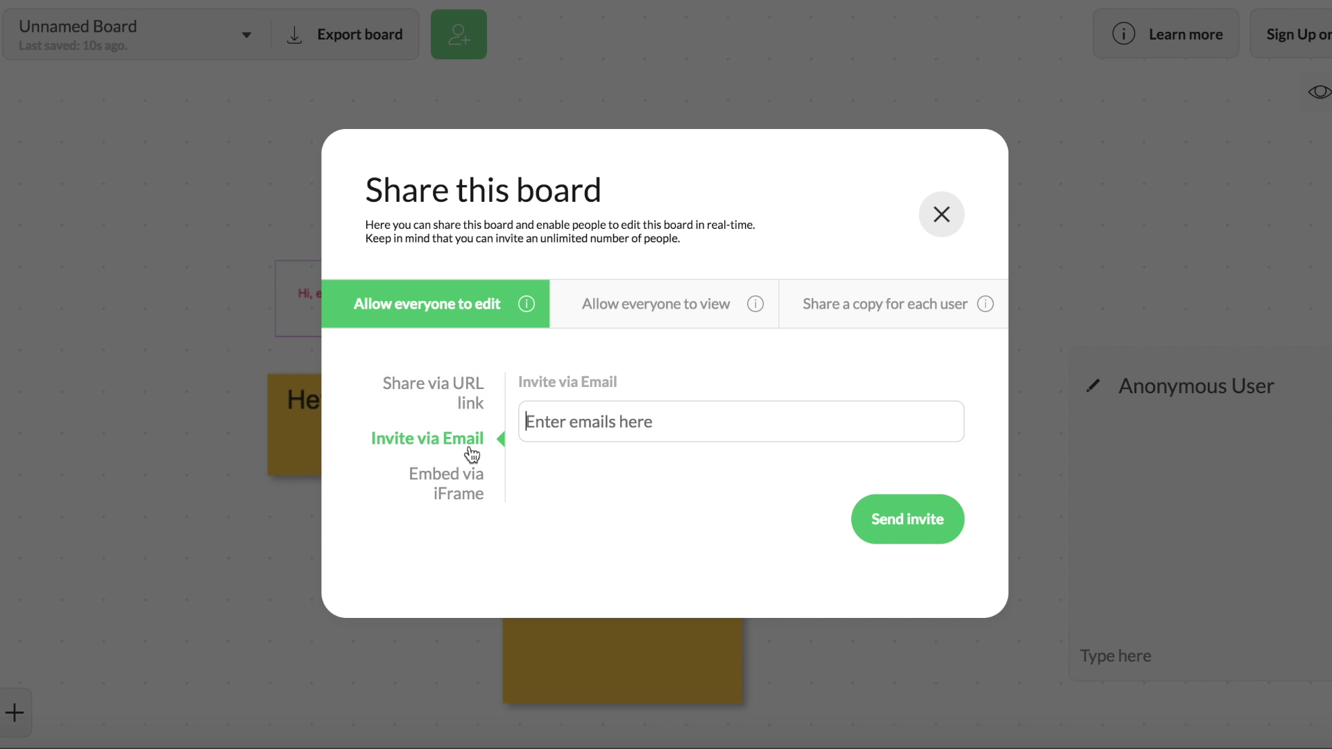
{"action": "left_click", "coordinate": [475, 510]}
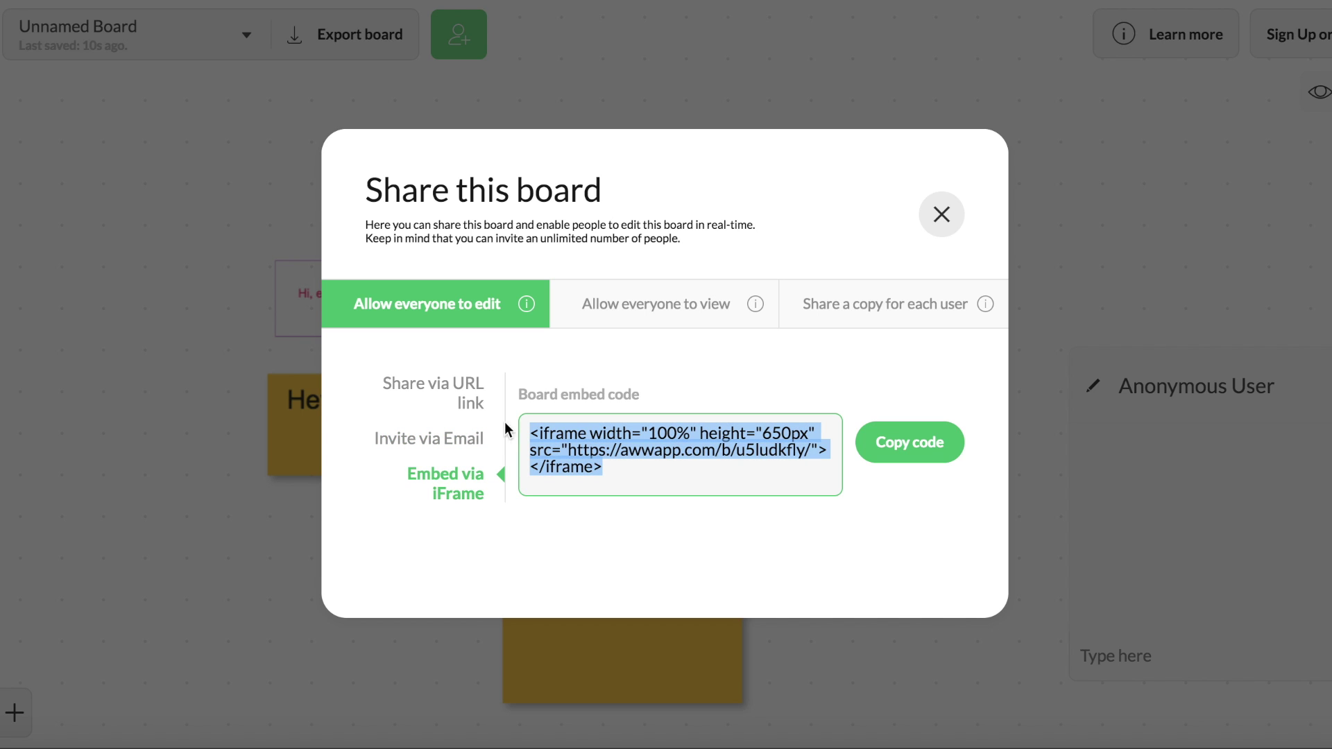
{"action": "left_click", "coordinate": [469, 393]}
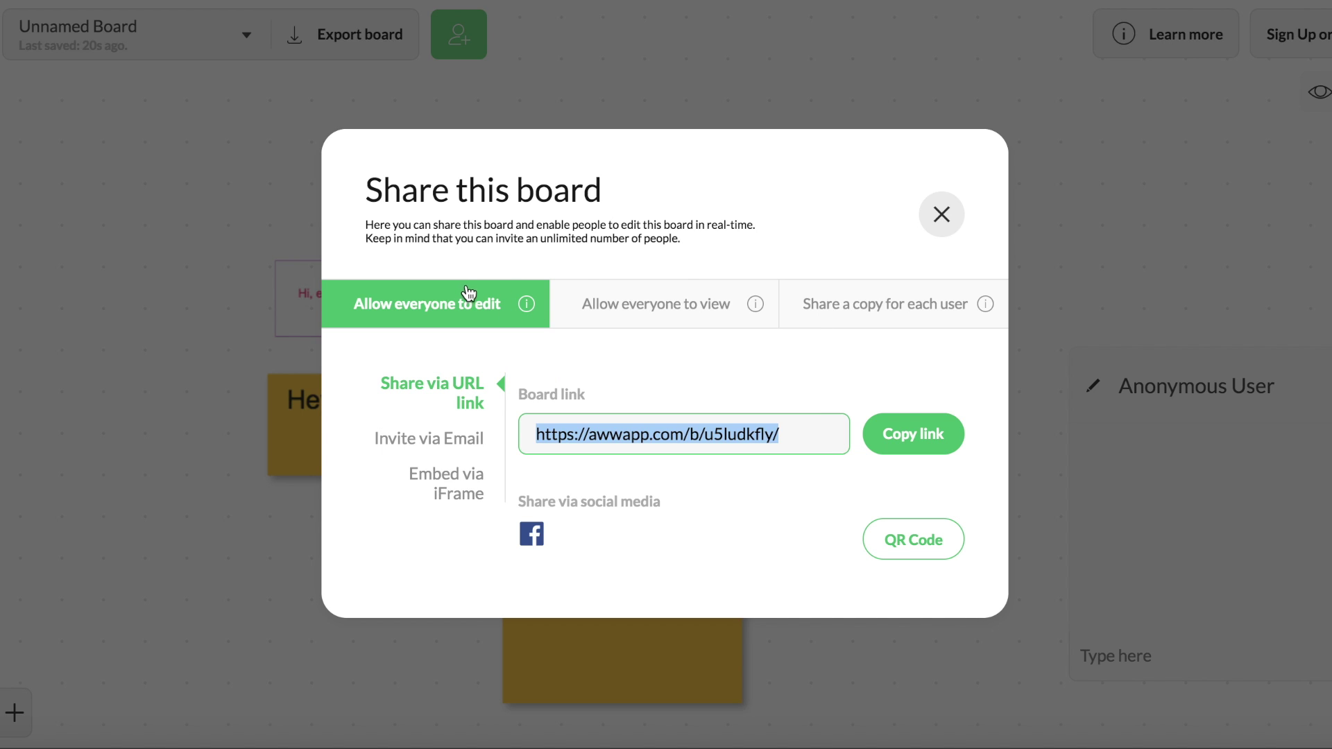
View the board link's QR code, then close it and the sharing options.
{"action": "left_click", "coordinate": [916, 553]}
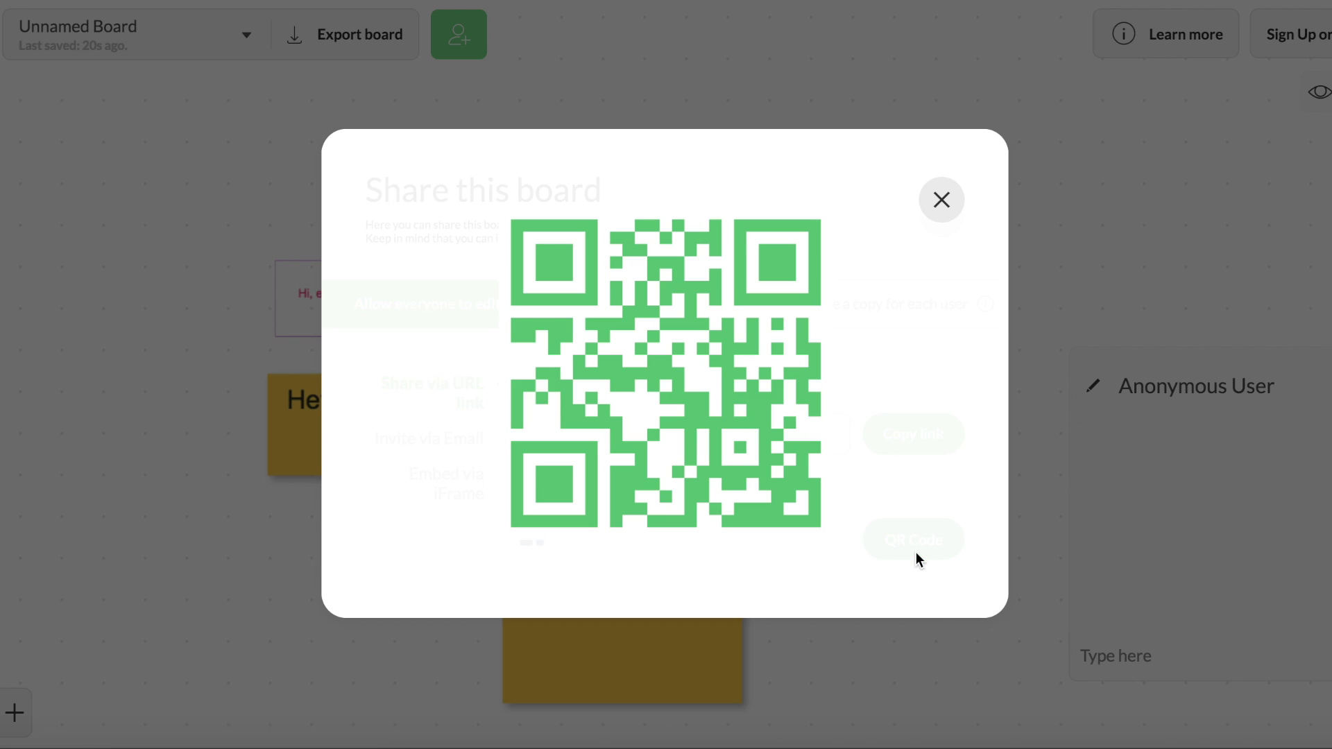
{"action": "left_click", "coordinate": [942, 201]}
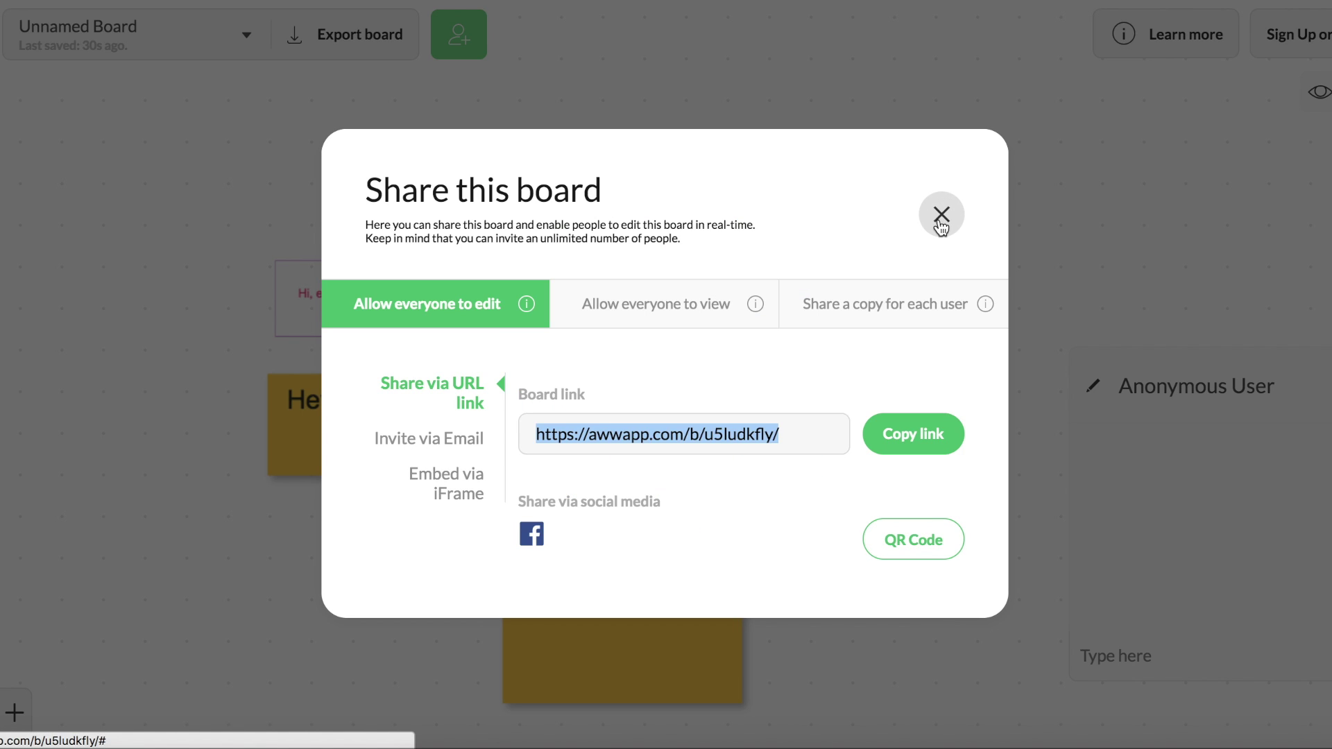
{"action": "left_click", "coordinate": [940, 221]}
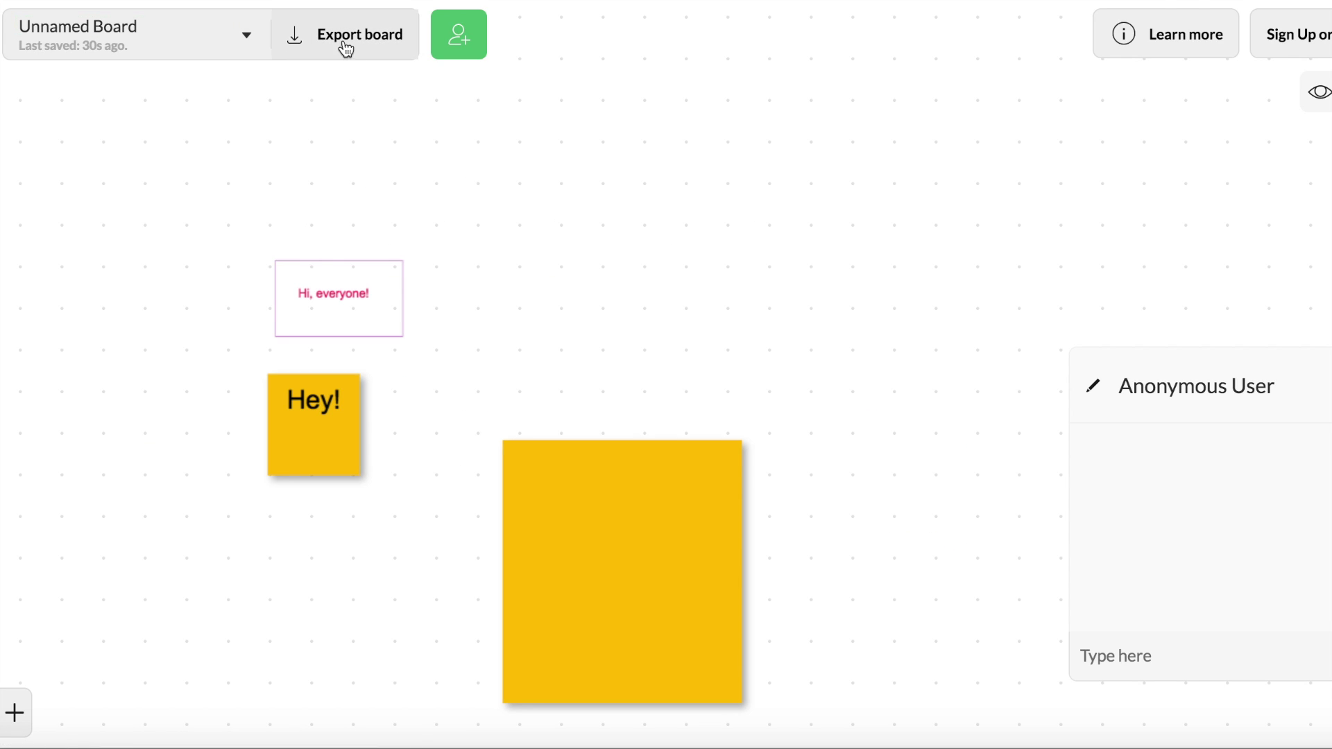
Save the board, retitle it 'Practice', and close the Export board menu without exporting.
{"action": "left_click", "coordinate": [243, 38]}
{"action": "left_click", "coordinate": [164, 95]}
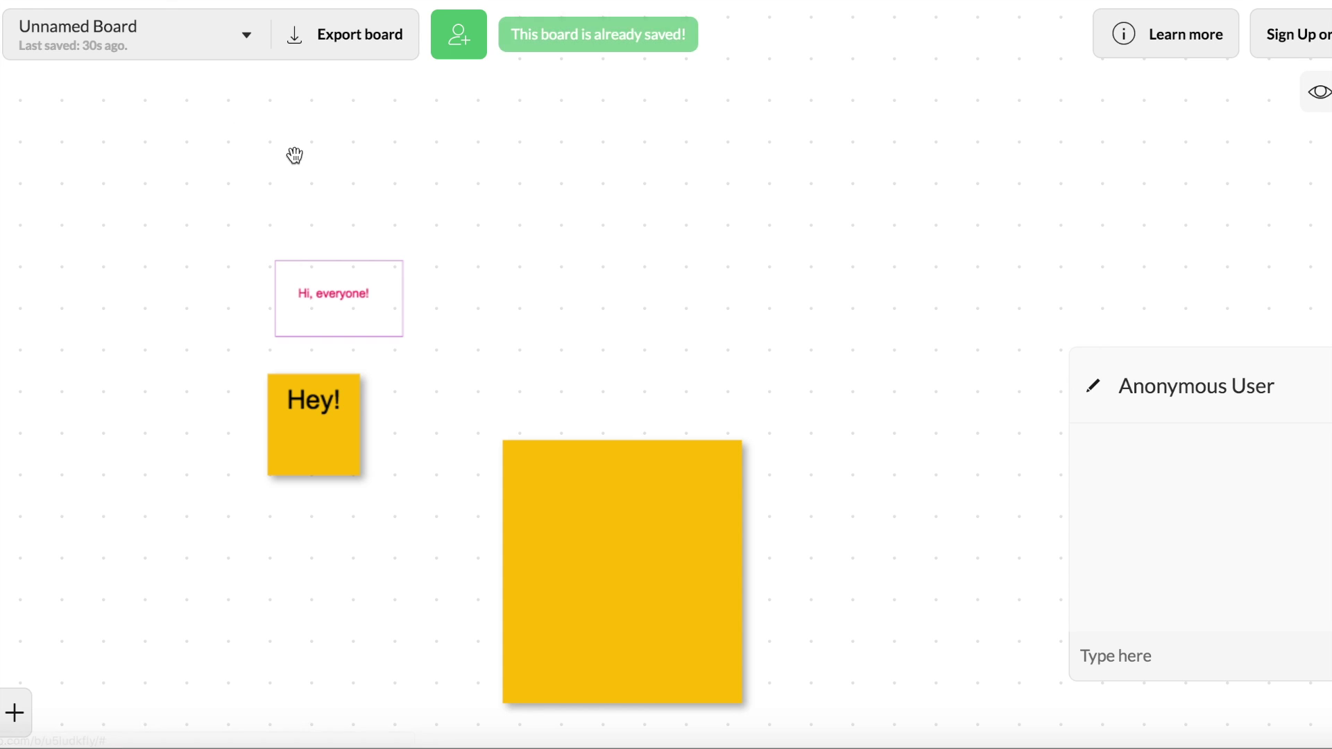
{"action": "left_click", "coordinate": [137, 24]}
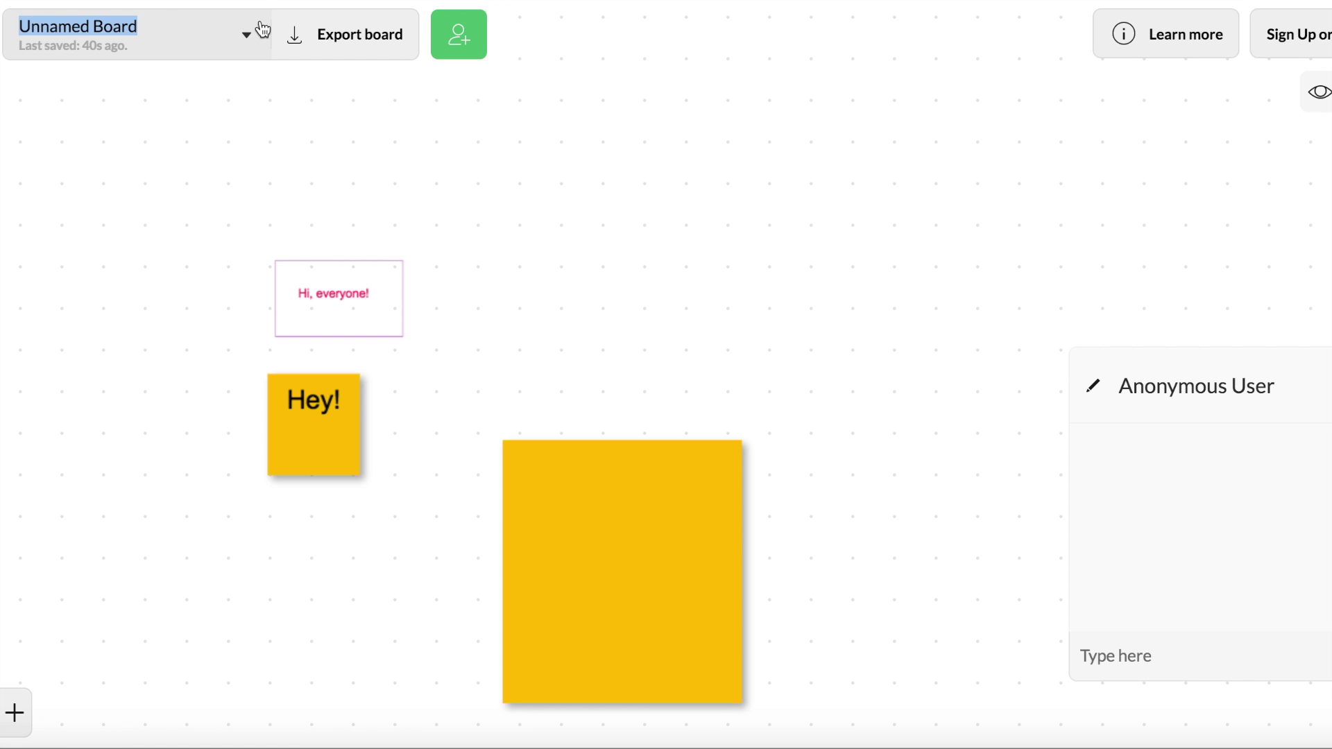
{"action": "type", "text": "Practice"}
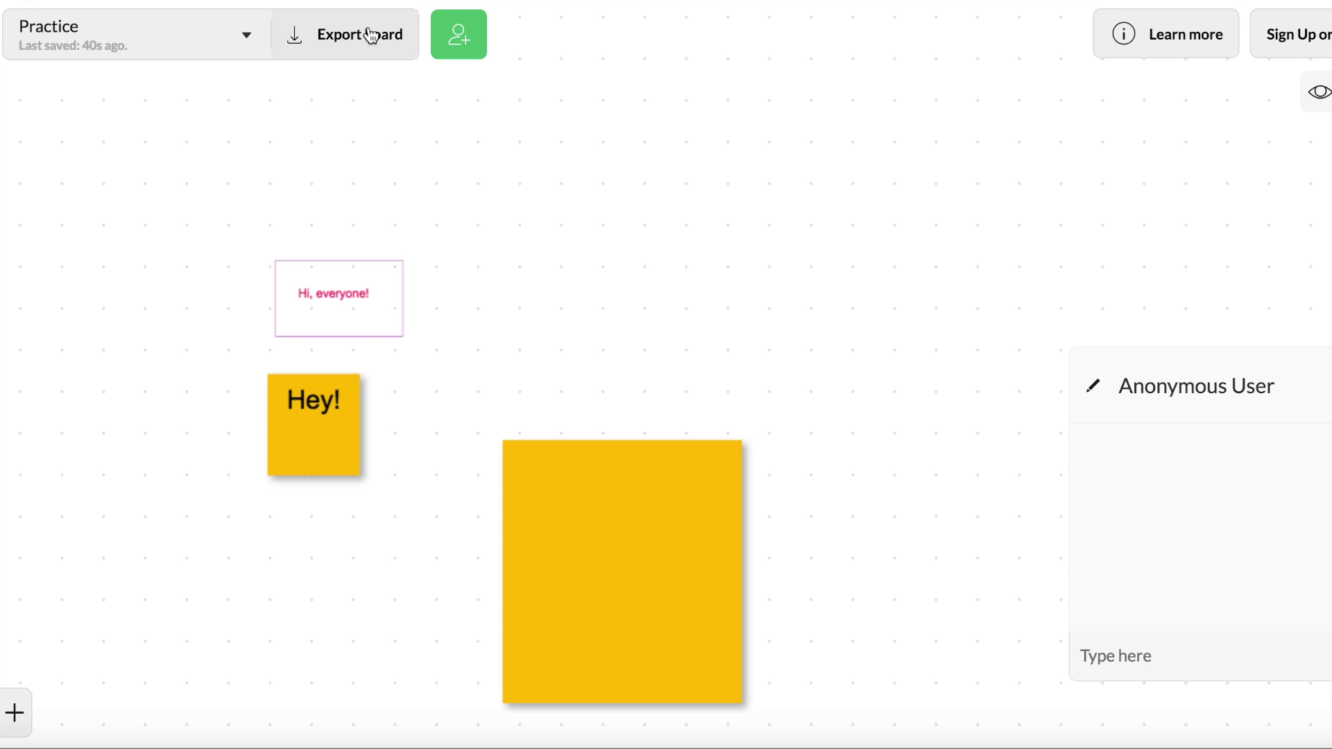
{"action": "left_click", "coordinate": [369, 34]}
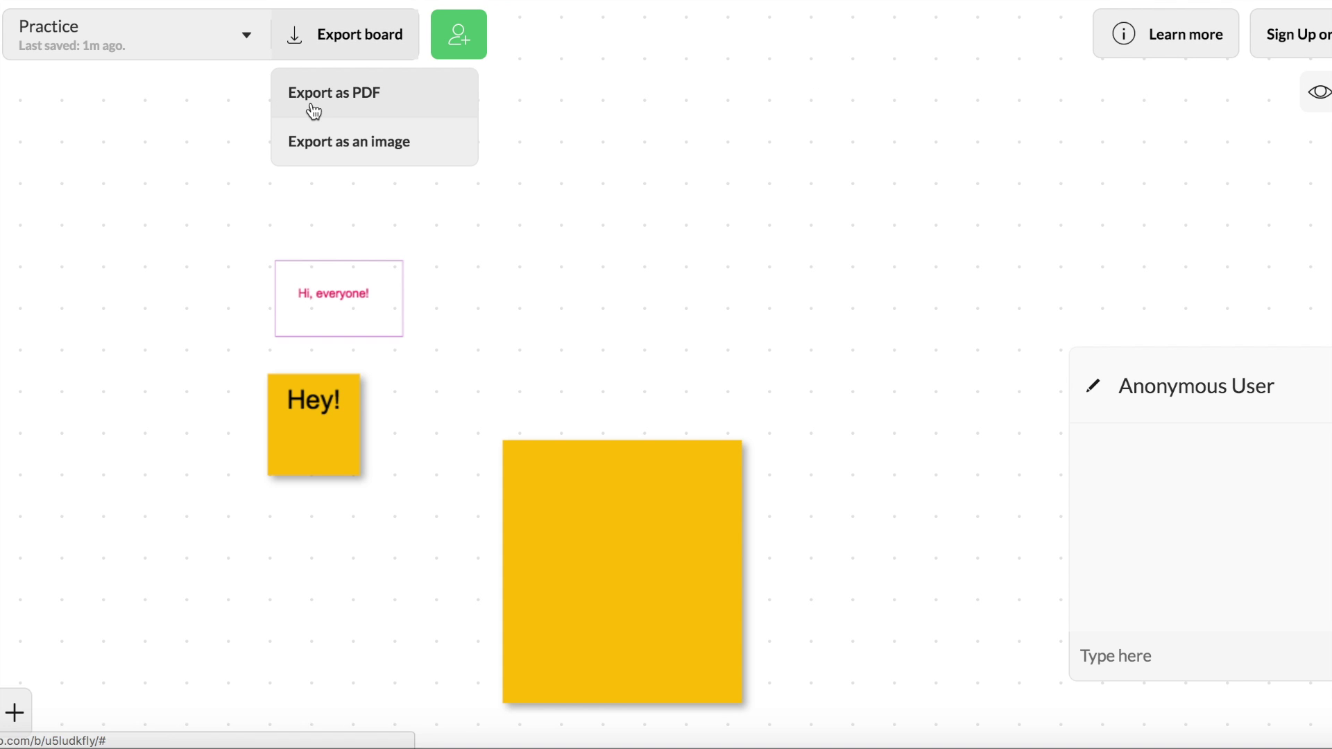
{"action": "left_click", "coordinate": [388, 39]}
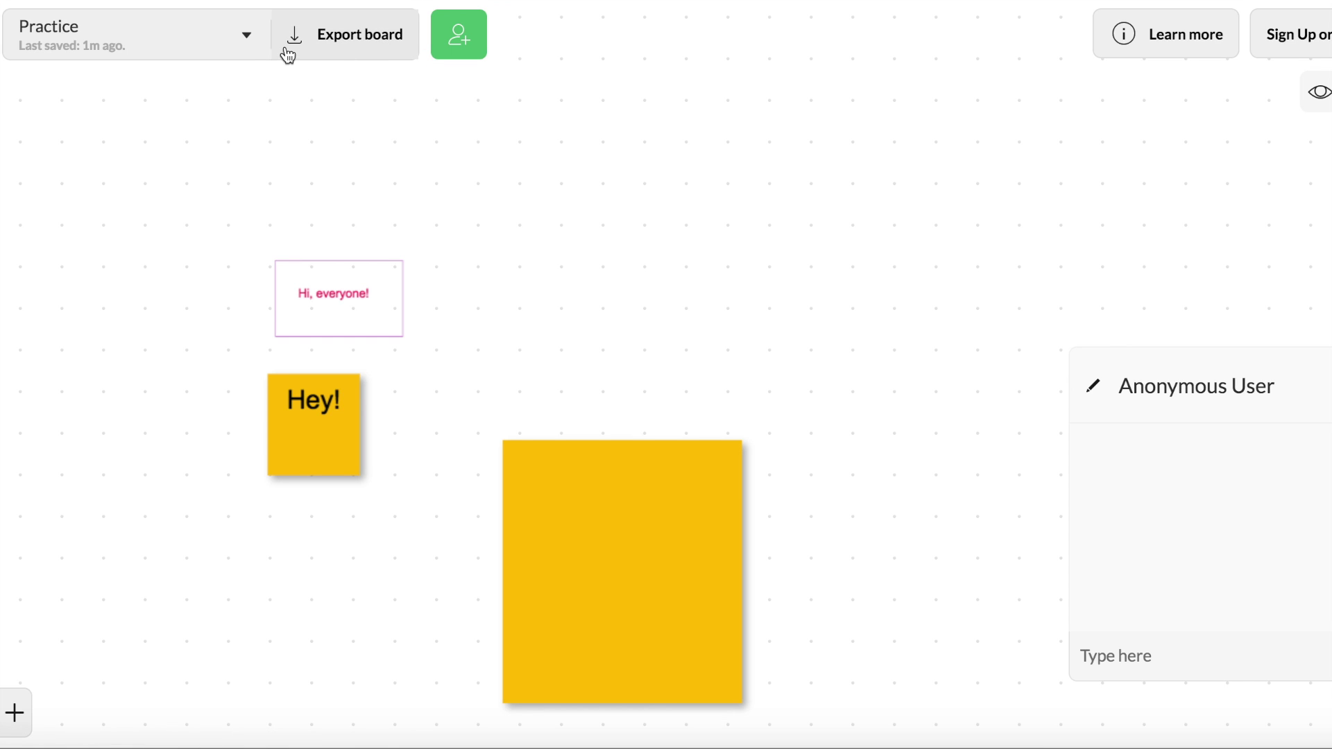
{"action": "left_click", "coordinate": [449, 36]}
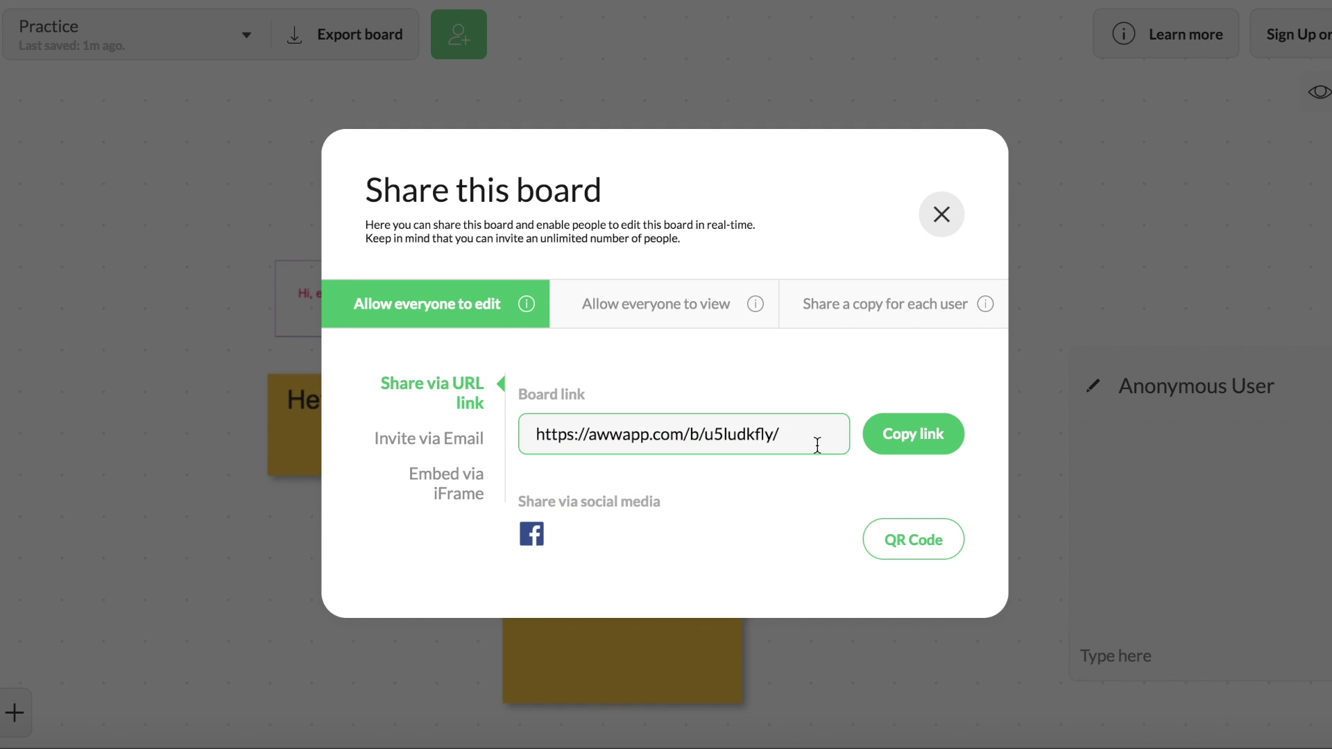
{"action": "left_click_drag", "start_coordinate": [779, 435], "coordinate": [501, 430]}
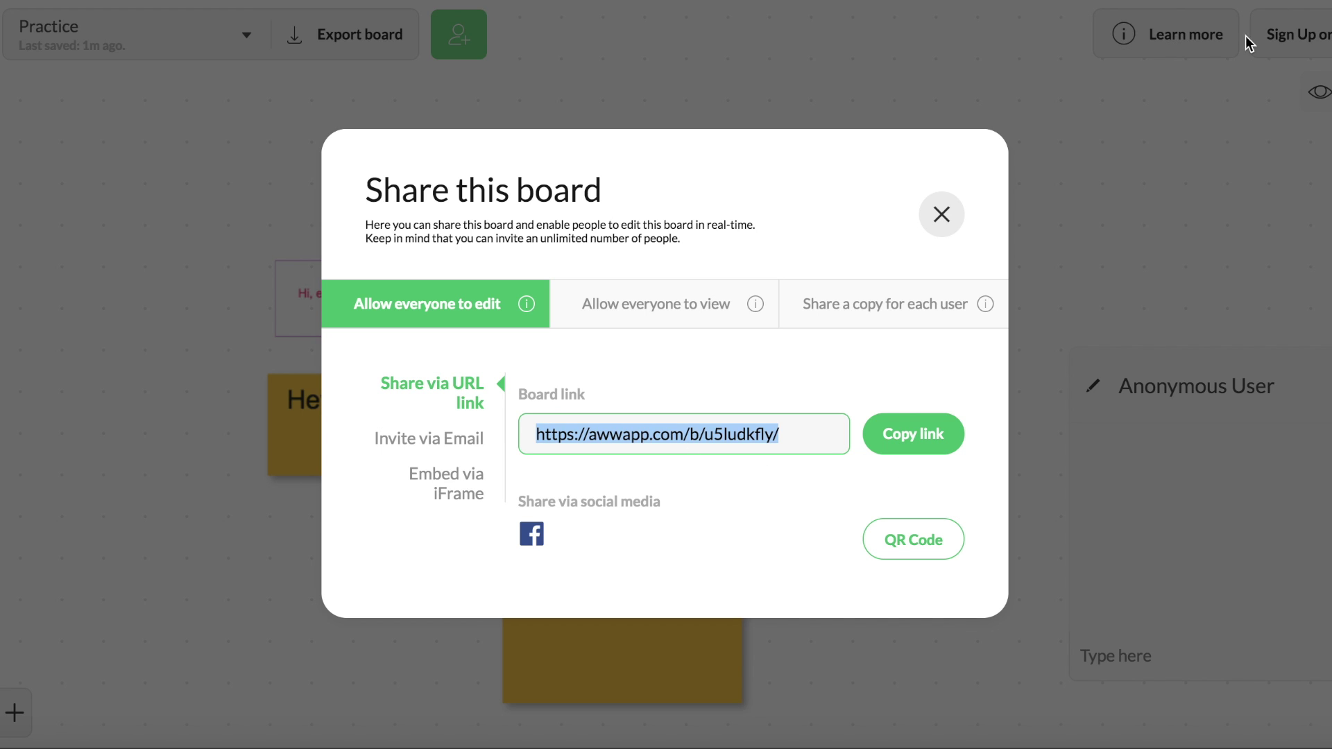
{"action": "left_click", "coordinate": [946, 215]}
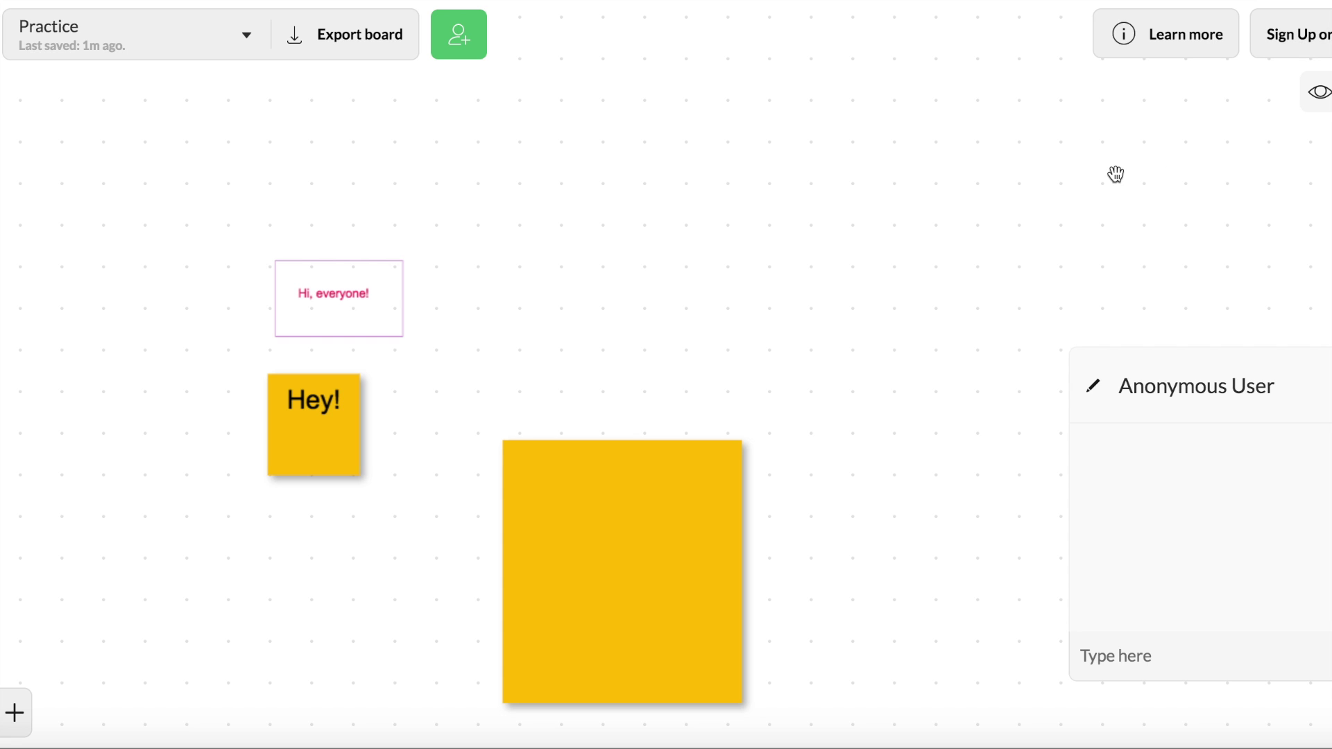